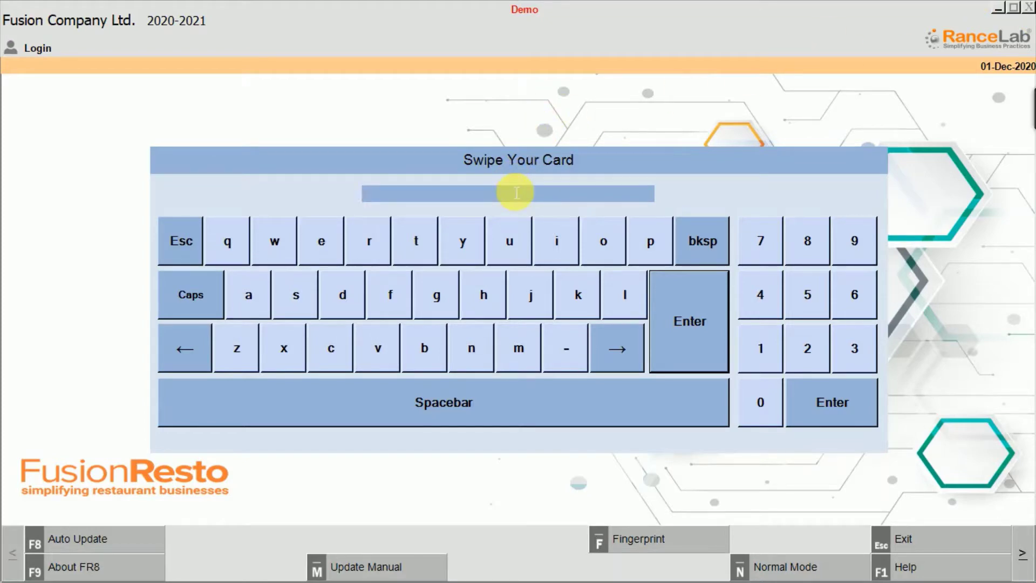
Sign in by entering the card password and choose an edition for the demo company
text(***)
key(Down)
key(Down)
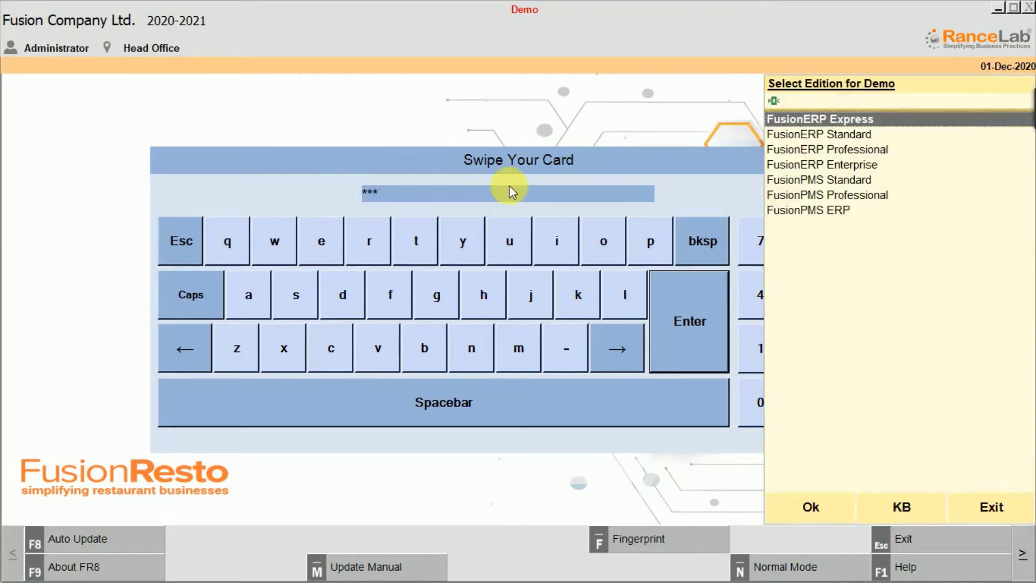
key(Down)
key(Return)
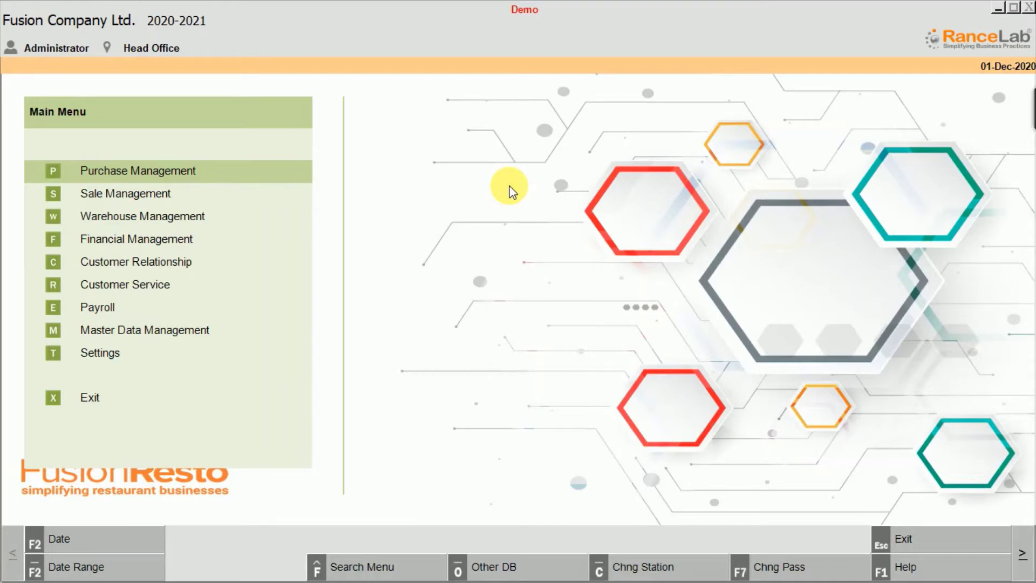
Open the Inventory section of Master Data Management
key(Down)
key(Down)
key(Down)
key(Down)
key(Down)
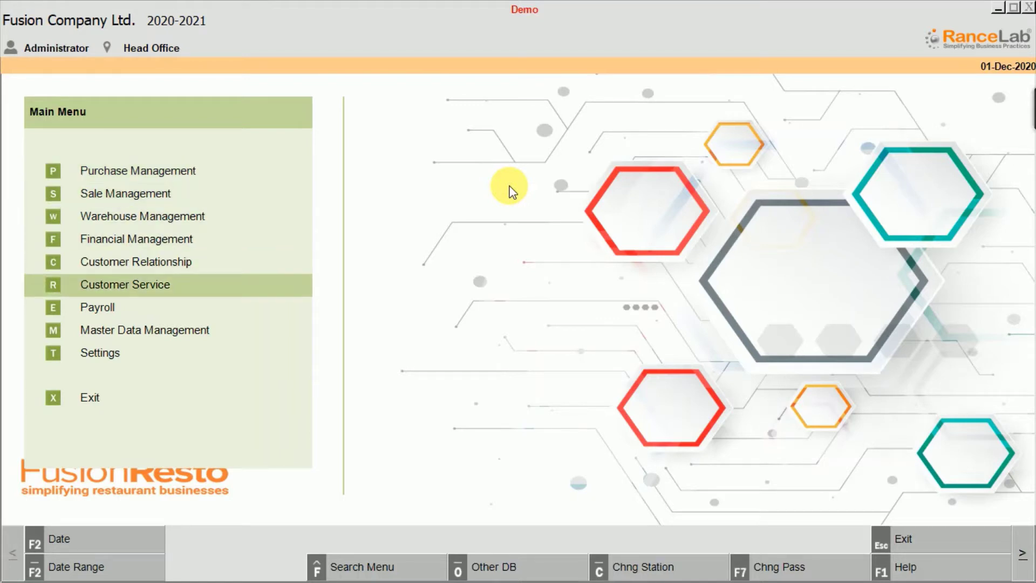
key(Down)
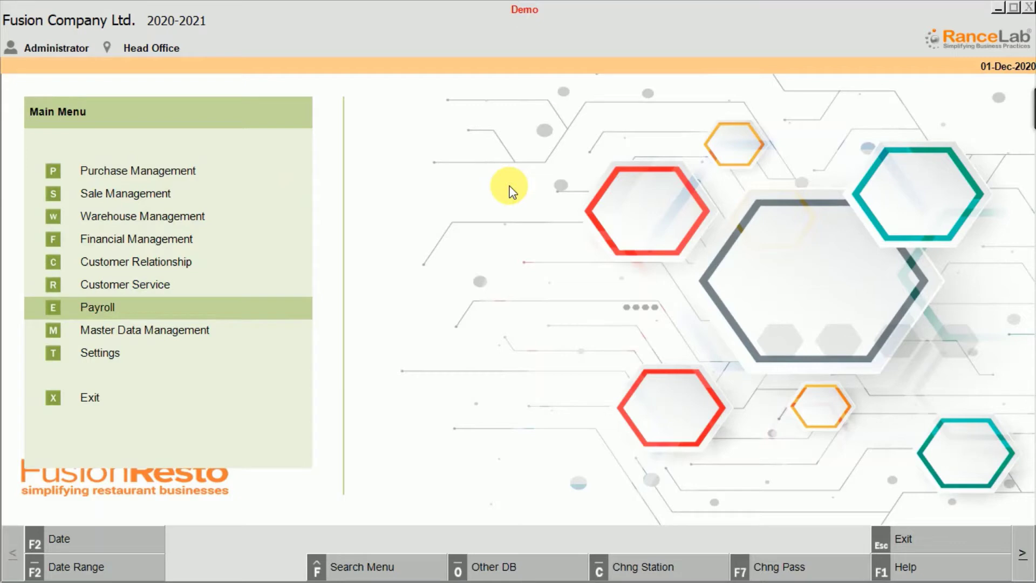
key(Down)
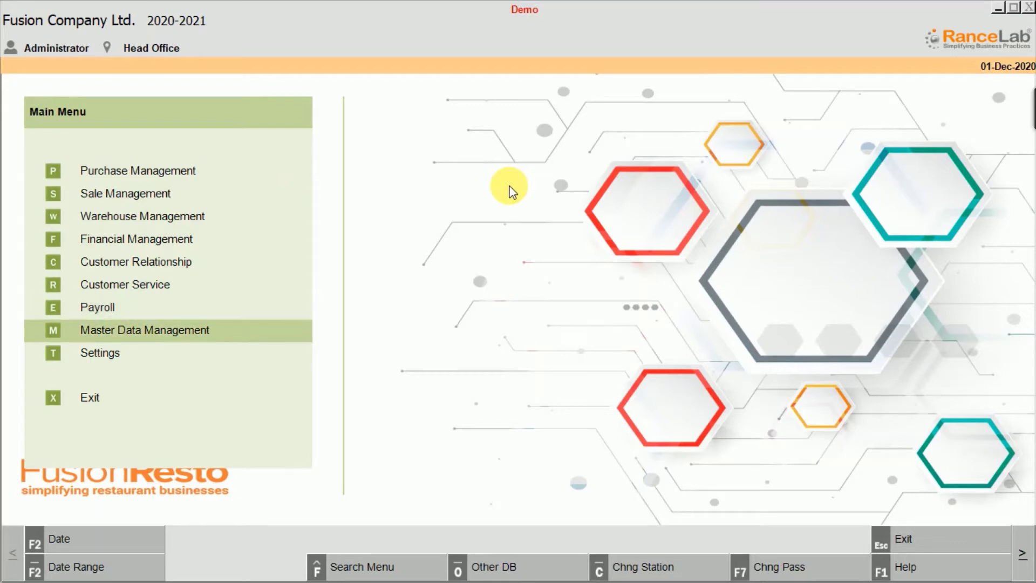
key(Return)
key(Down)
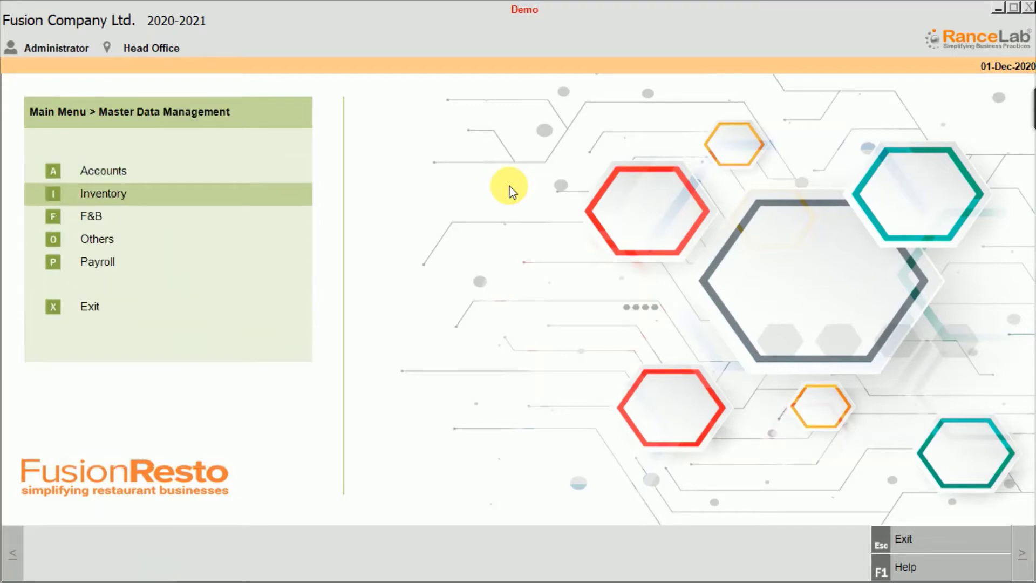
key(Return)
Open the Location Master and load the Head Office location for modification
key(Down)
key(Down)
key(Down)
key(Down)
key(Down)
key(Down)
key(Down)
key(Down)
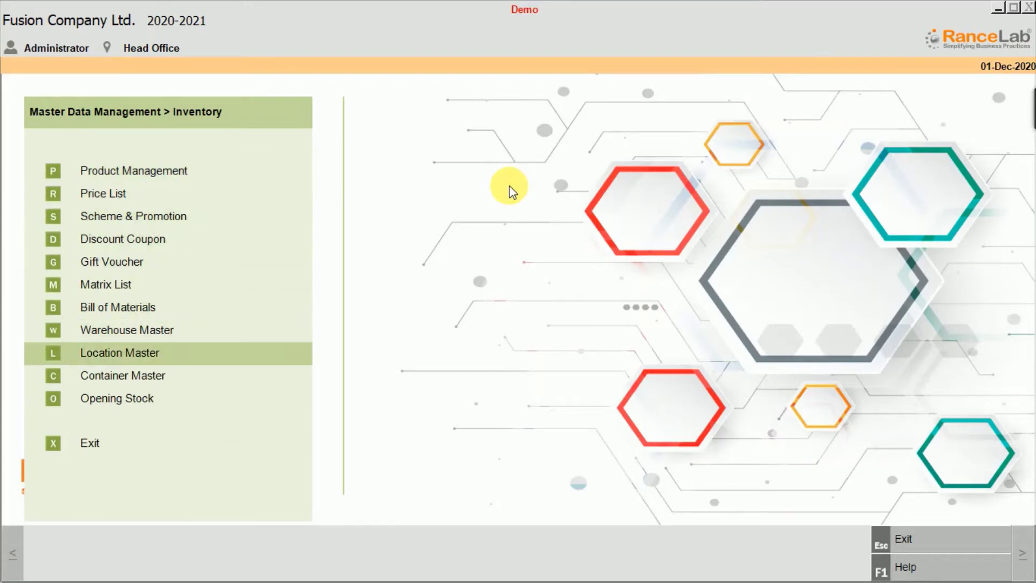
key(Return)
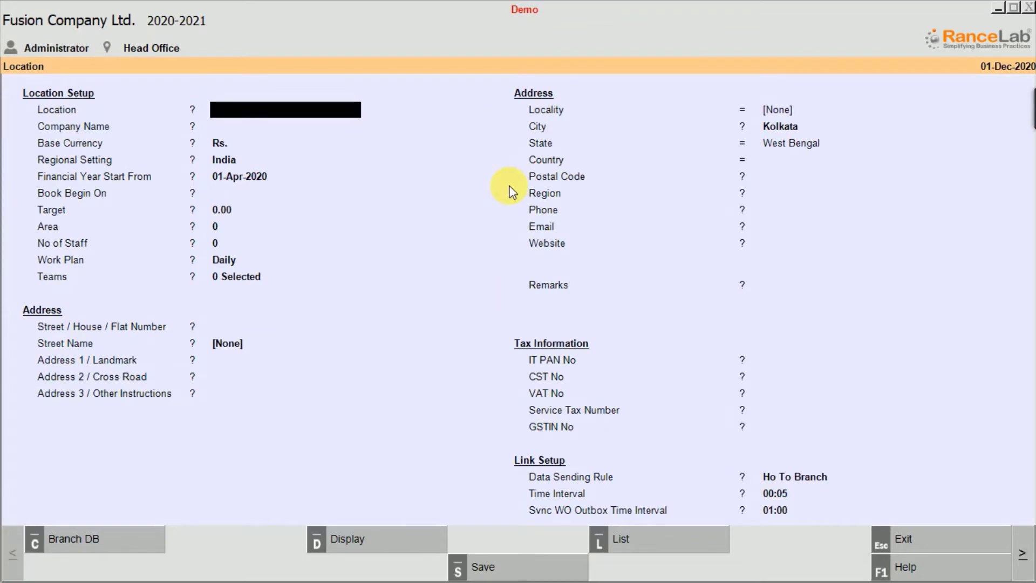
key(alt+l)
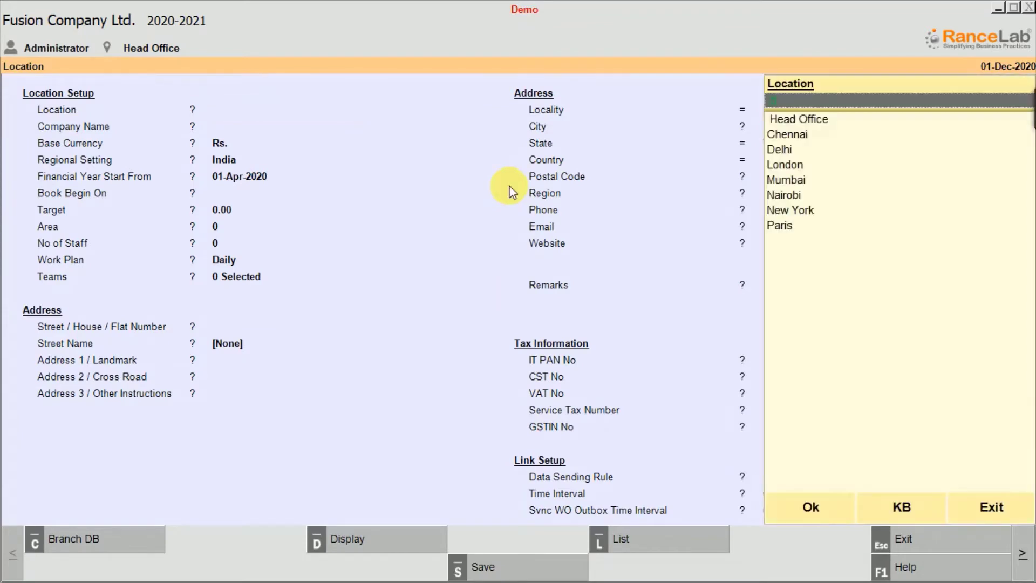
key(Return)
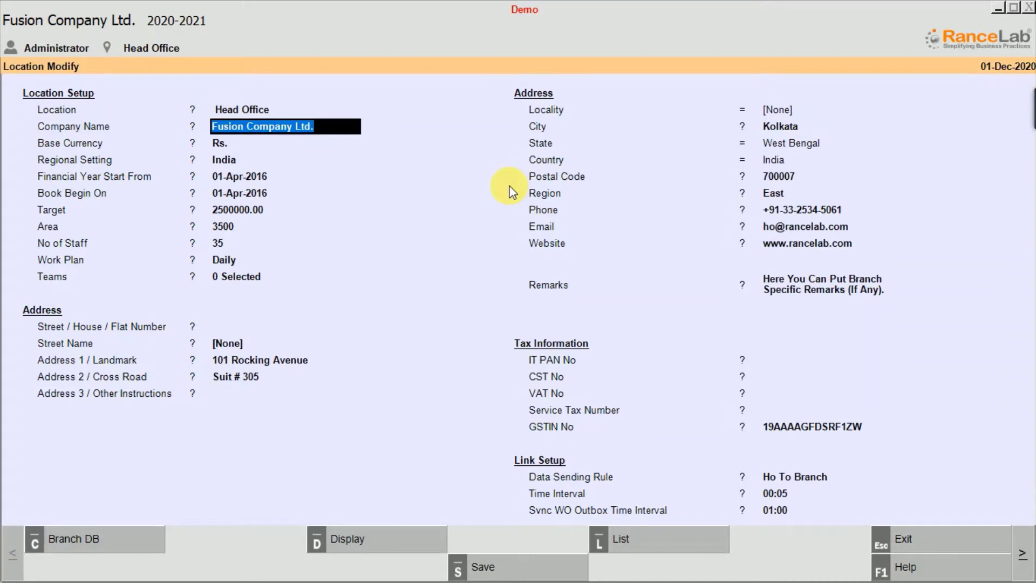
Go through the Head Office fields and set Set Link Information to Yes to open its link setup
key(Return)
key(Return)
key(Return)
key(Return)
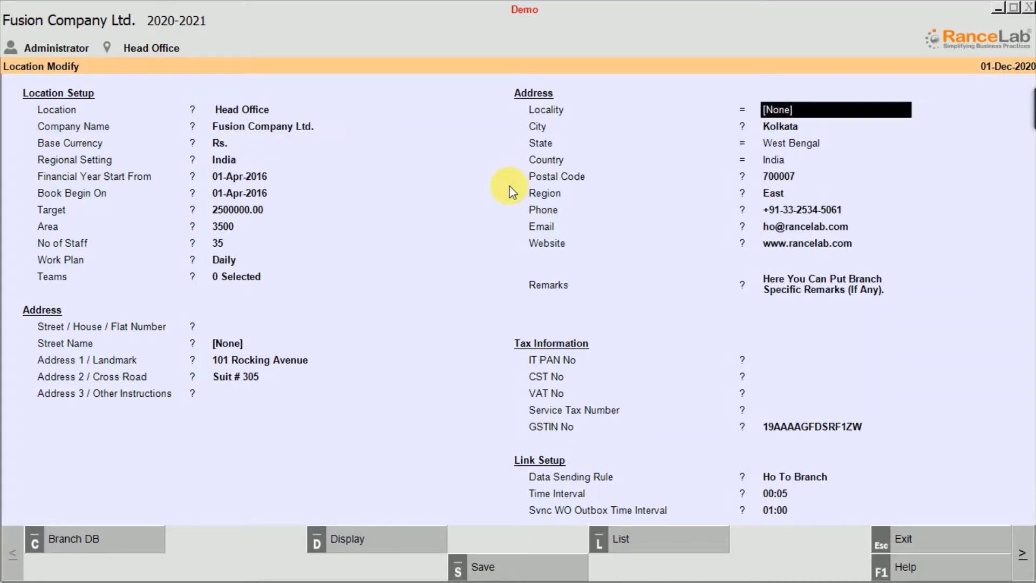
key(Return)
key(Return)
key(Return)
key(Return)
key(Return)
key(Return)
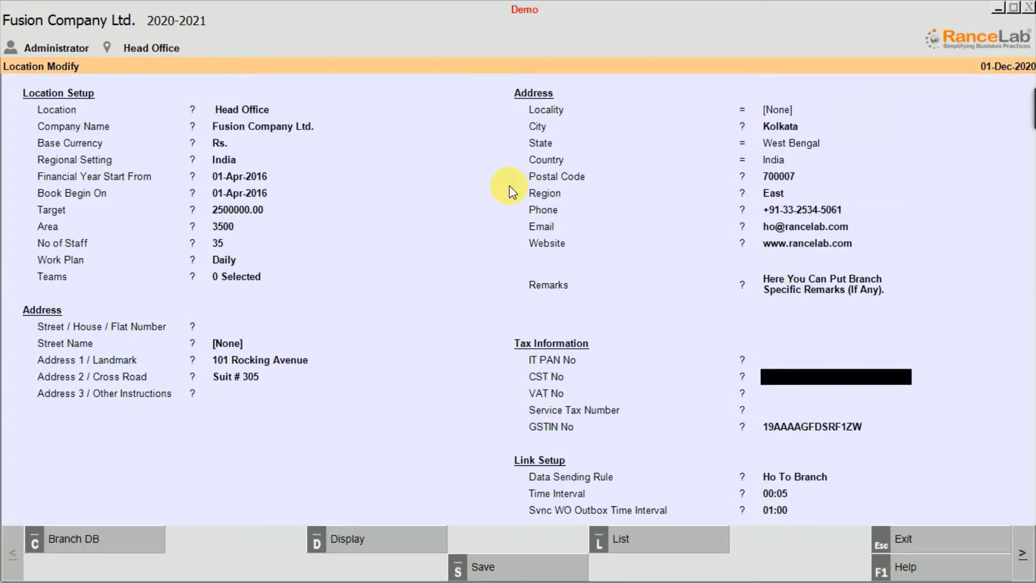
key(Return)
key(Return)
key(Return)
key(Return)
key(Return)
key(Return)
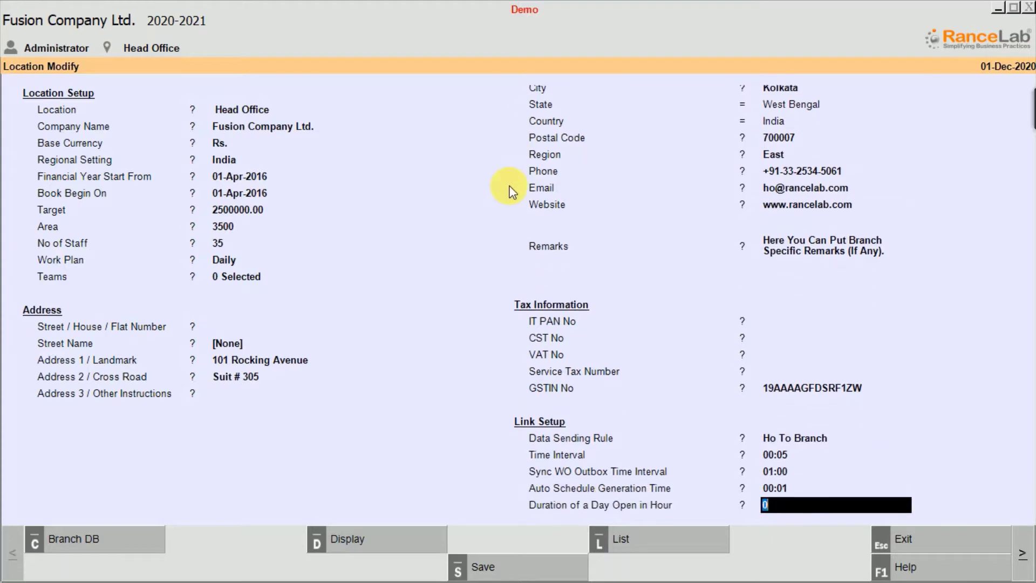
key(Return)
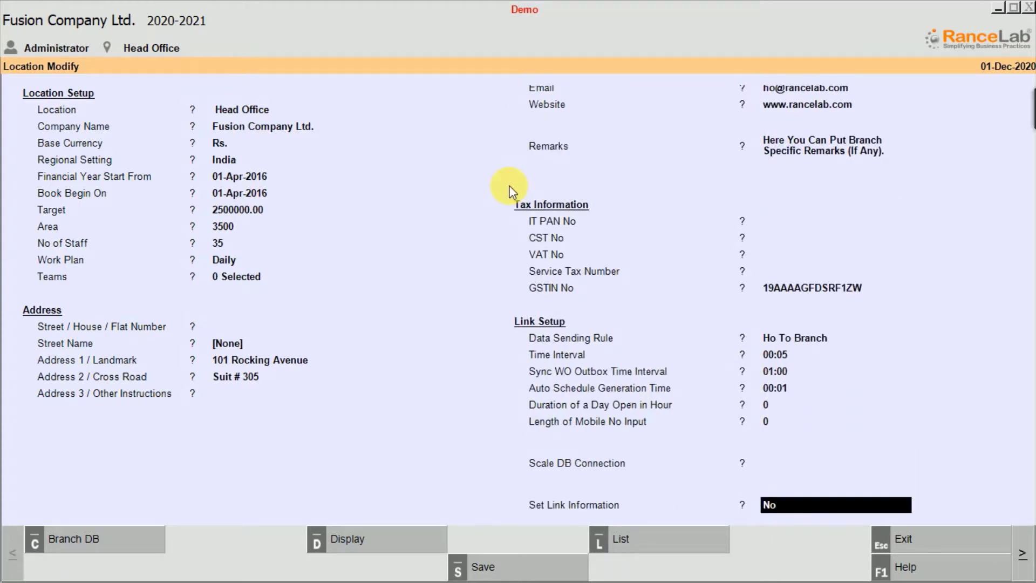
key(Return)
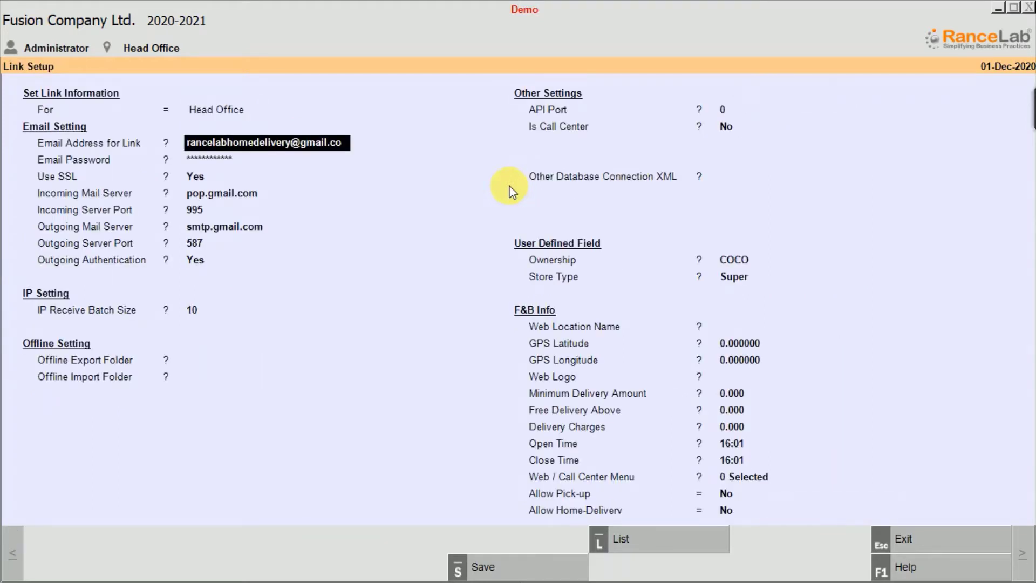
Try to save the Head Office link setup with its existing email address, password and mail server settings
key(Return)
key(Up)
key(Return)
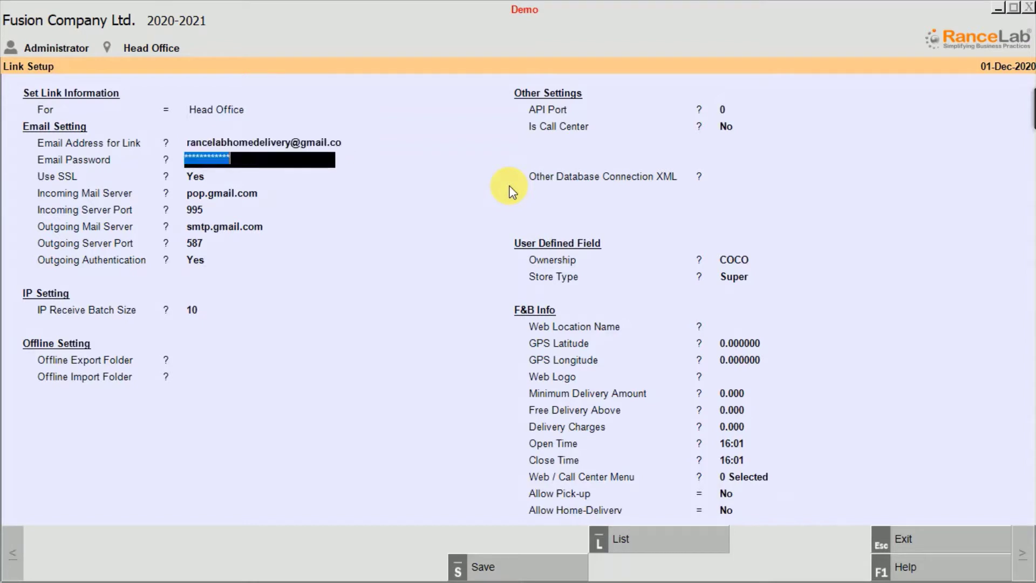
key(Up)
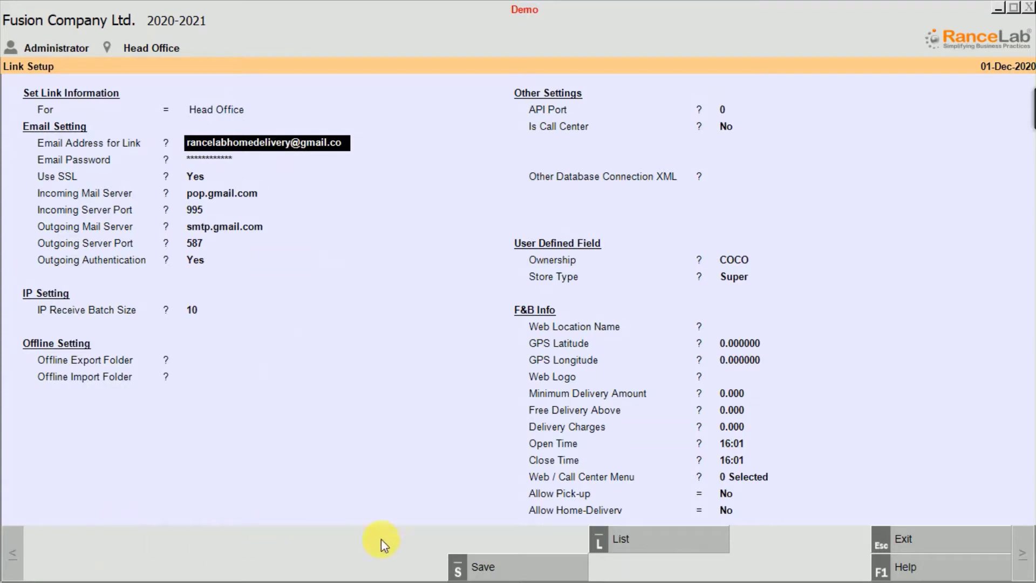
click(530, 564)
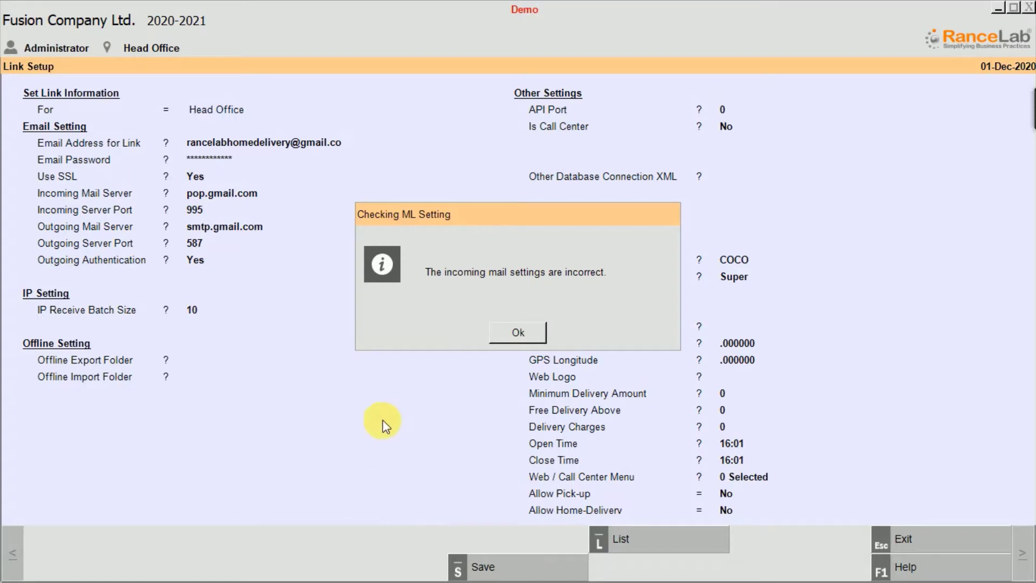
click(507, 333)
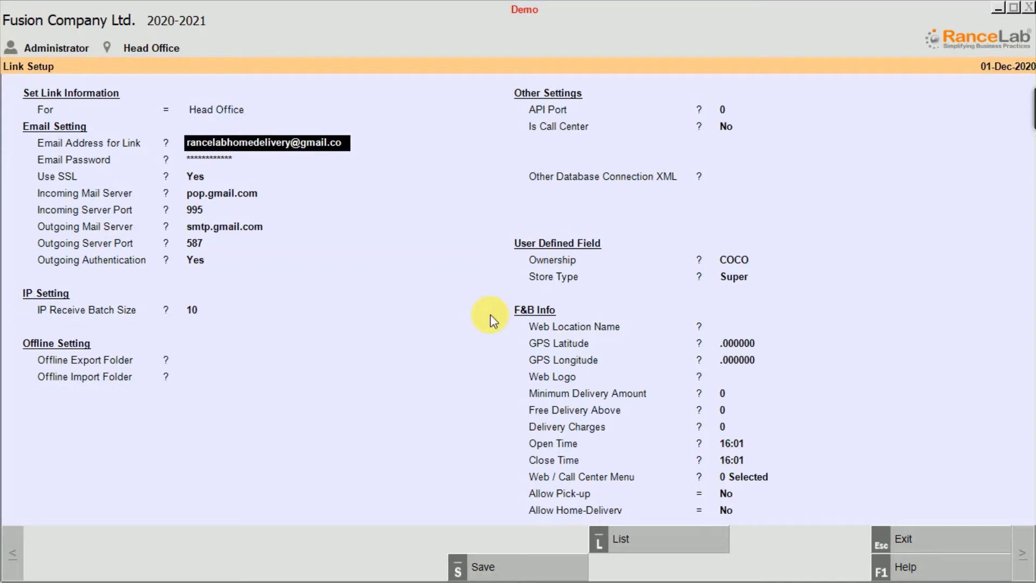
Leave the link setup and exit the Head Office record without saving
key(Escape)
key(Escape)
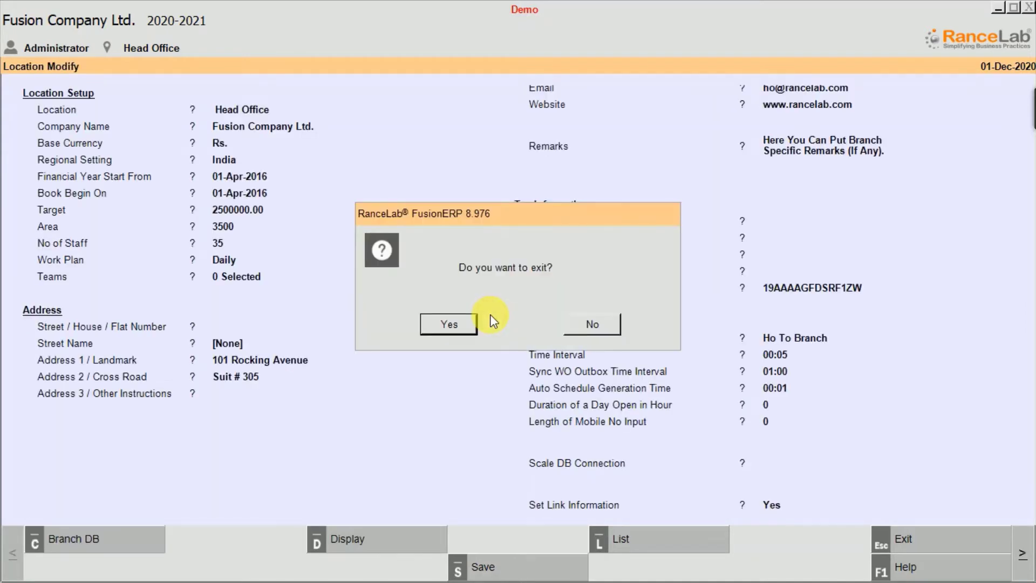
click(449, 324)
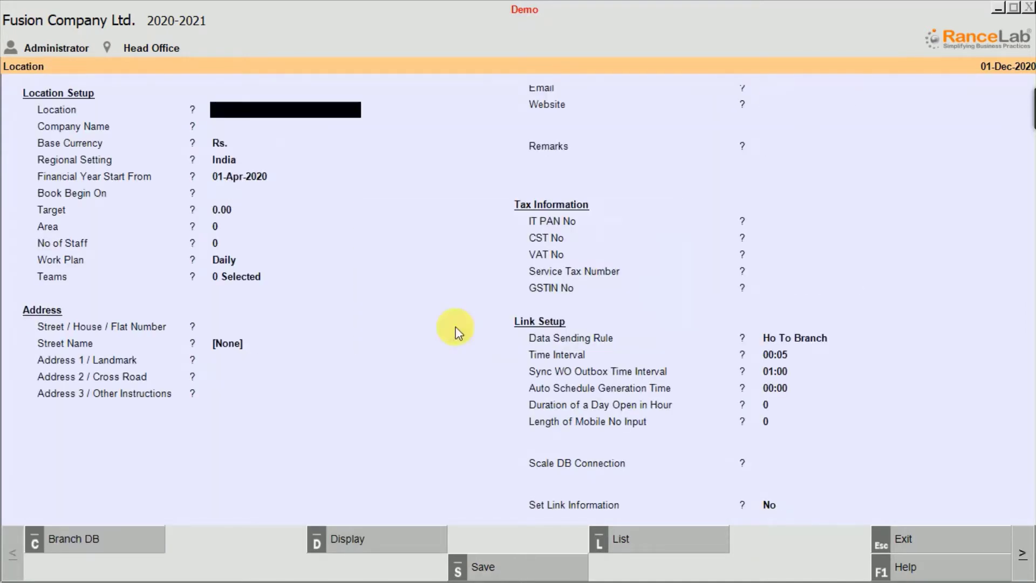
Minimize the ERP window, switch to Google Chrome and open Gmail
click(997, 9)
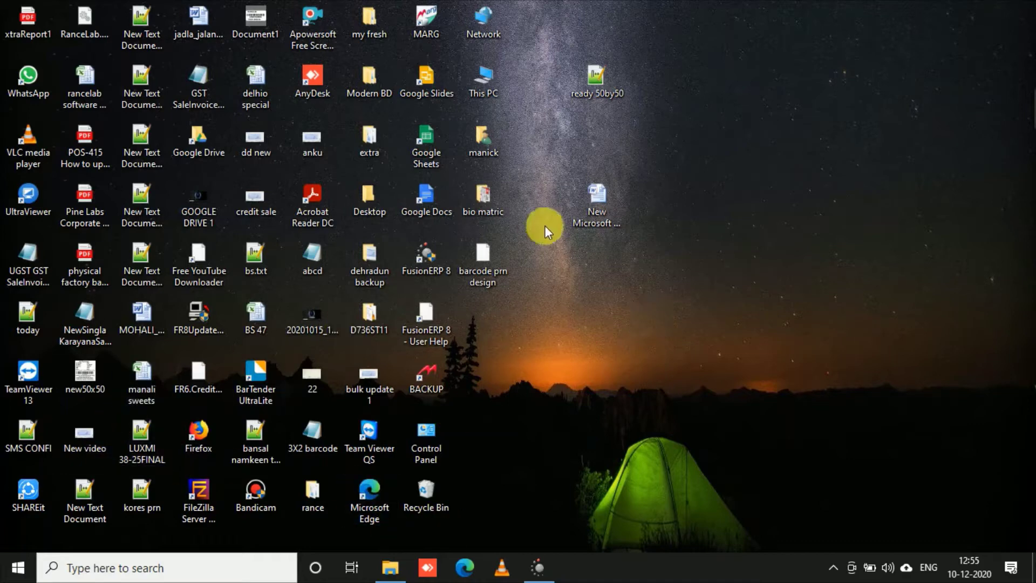
click(229, 573)
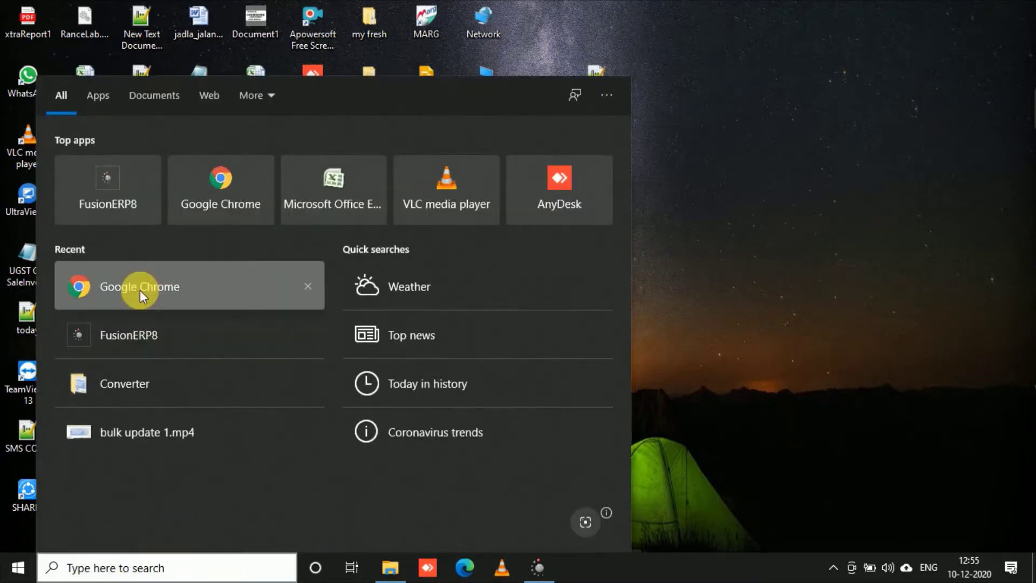
click(140, 291)
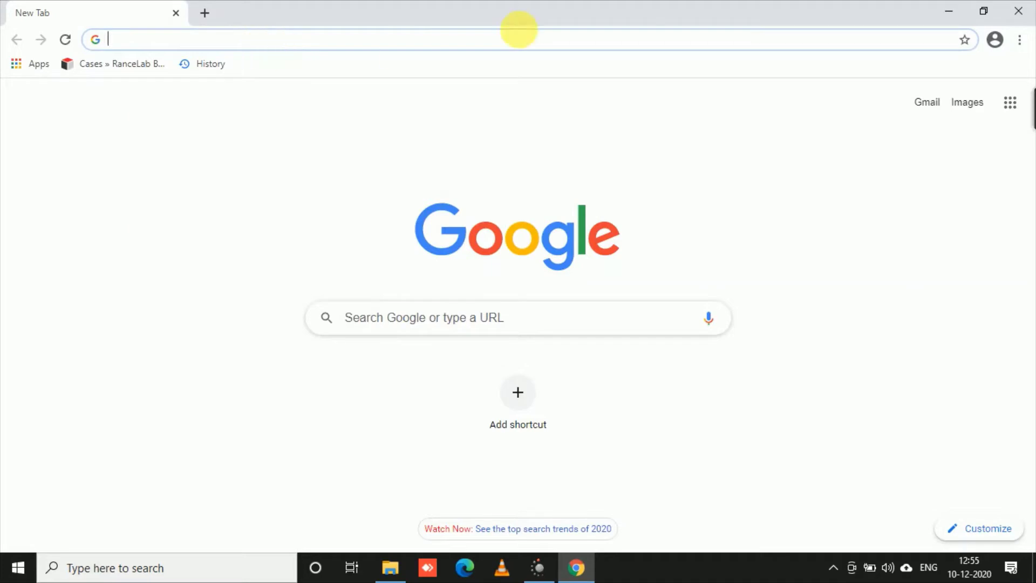
click(934, 102)
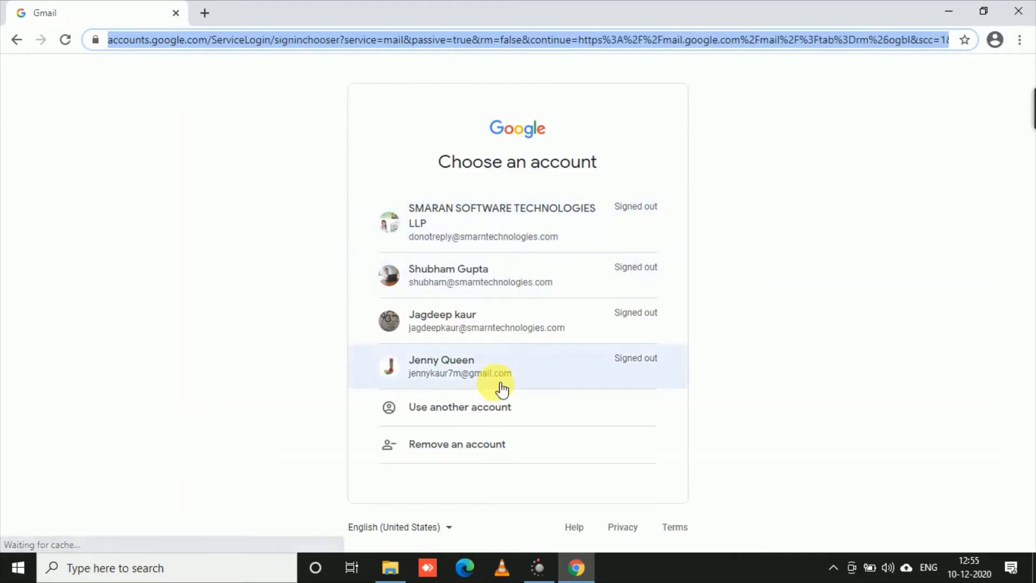
Sign in to Gmail with the third listed account by entering its account password
click(500, 324)
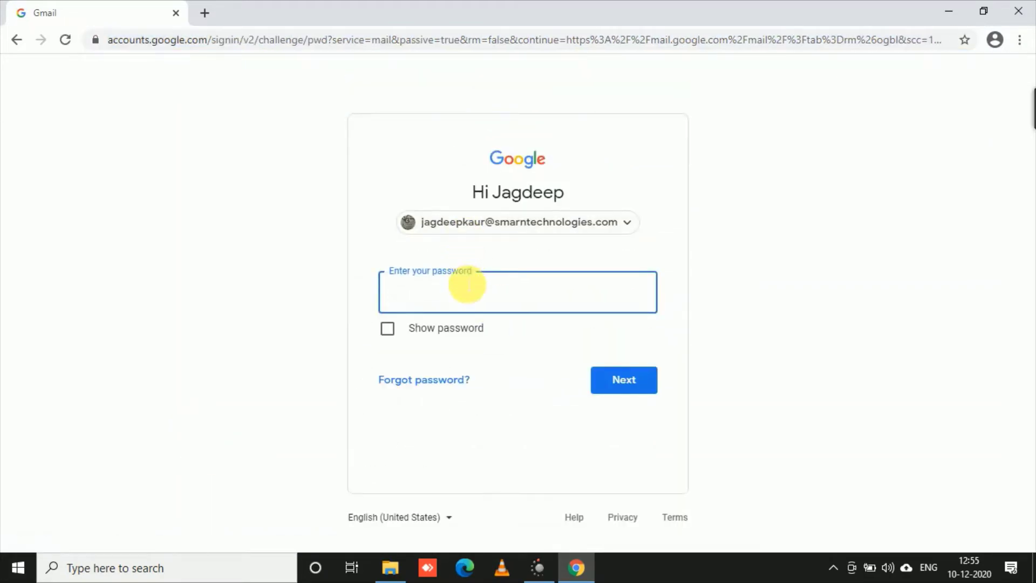
text(•••••••••)
key(Return)
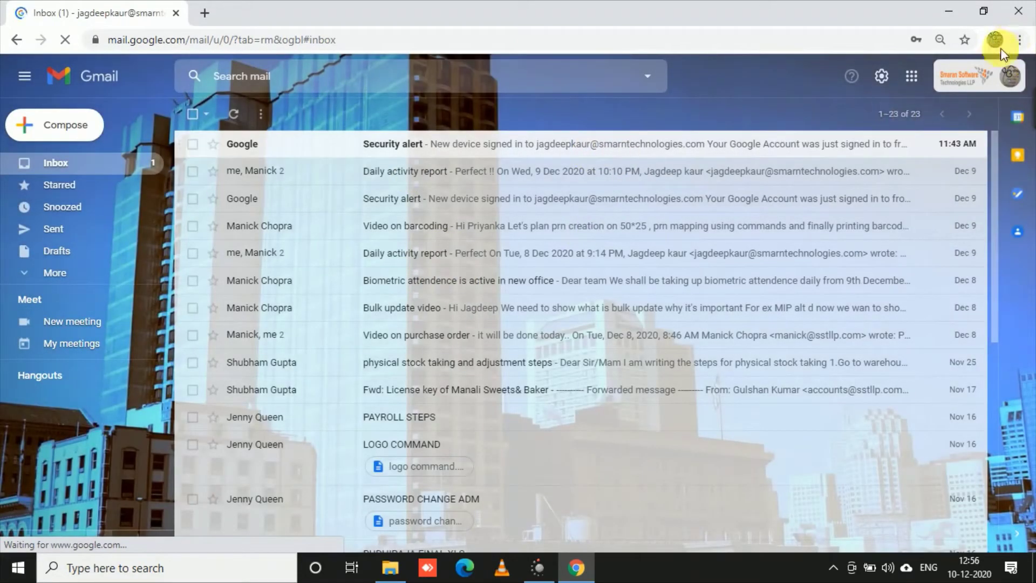
Open the Security settings of the signed-in Google Account
click(1016, 87)
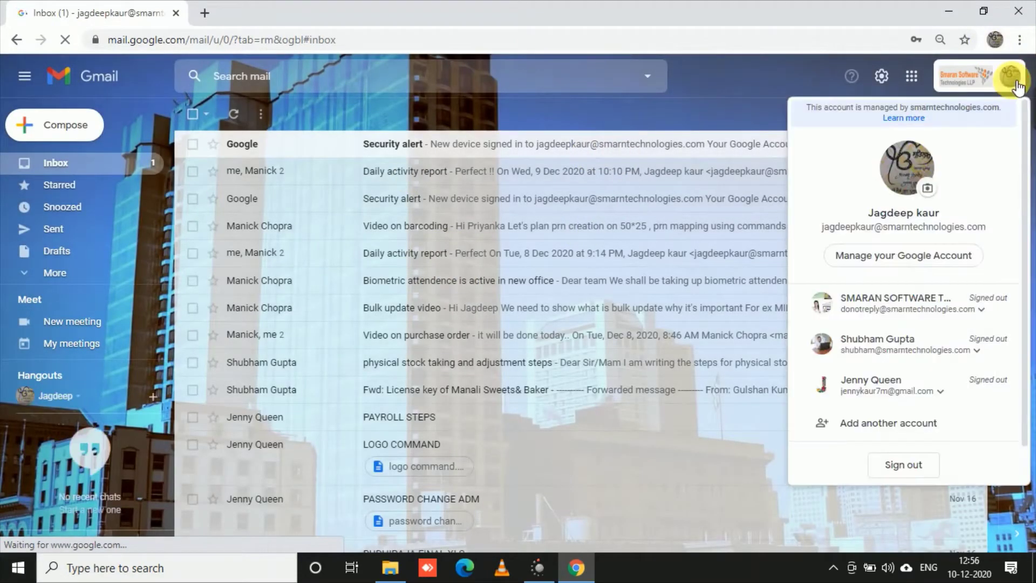
click(874, 259)
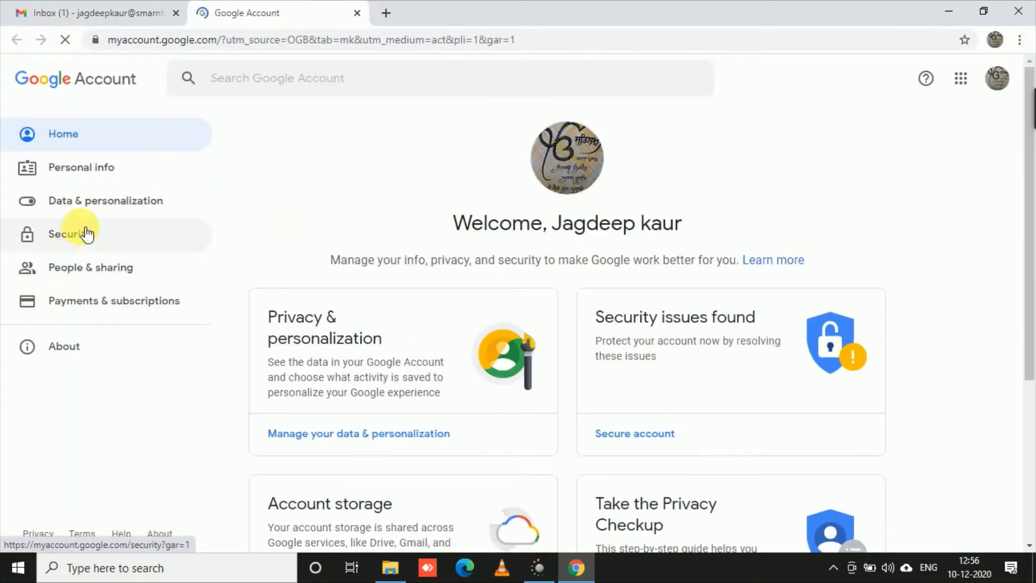
click(82, 232)
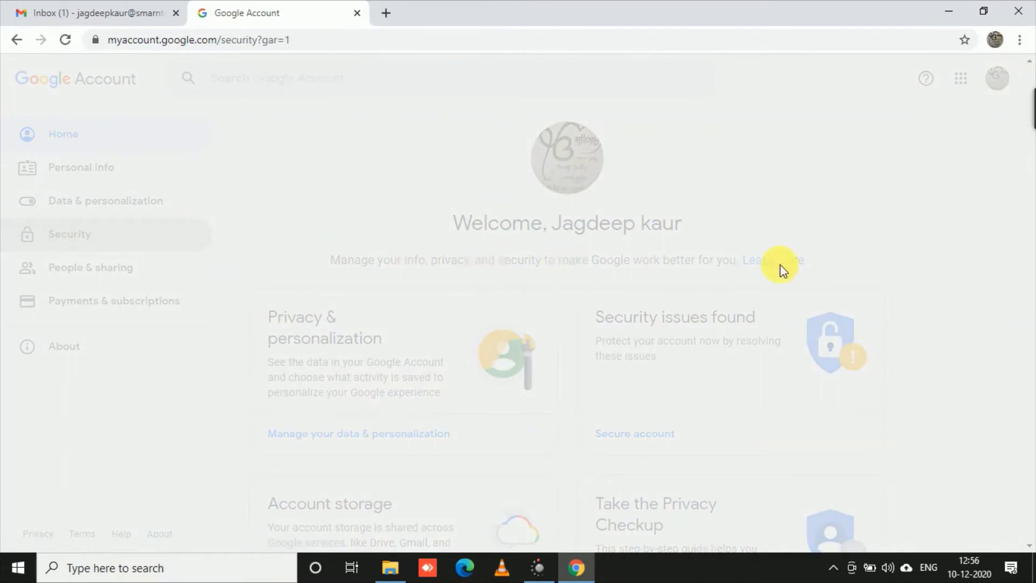
Turn on less secure app access in the account's Security settings, verifying identity with the account password
scroll(679, 313, down, 10)
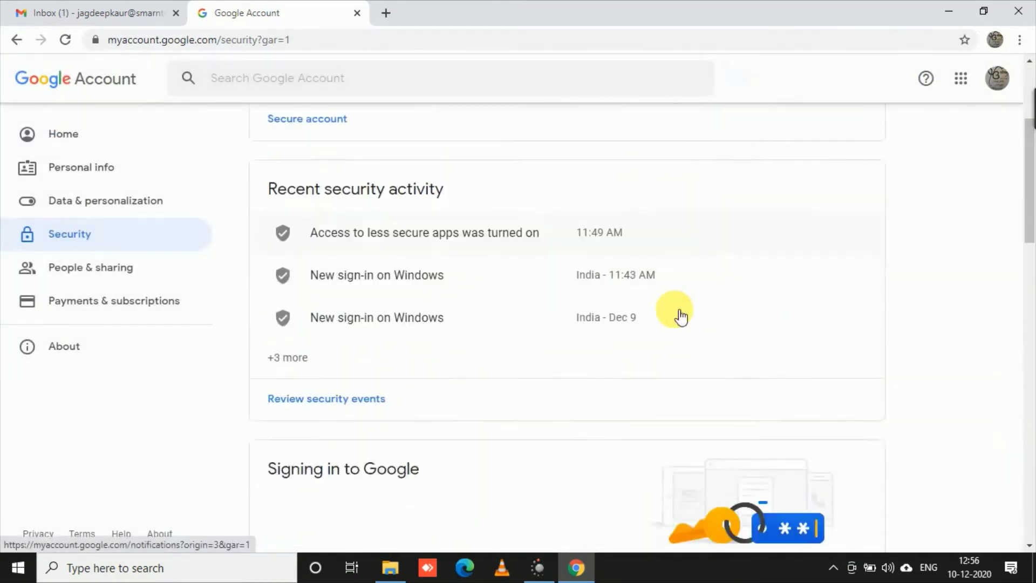
scroll(681, 316, down, 10)
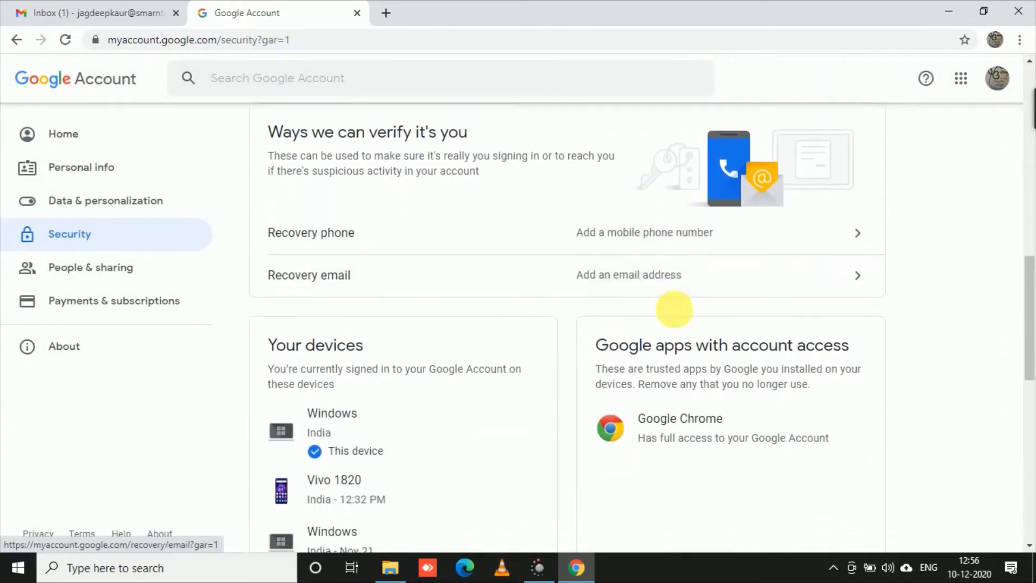
scroll(681, 316, down, 2)
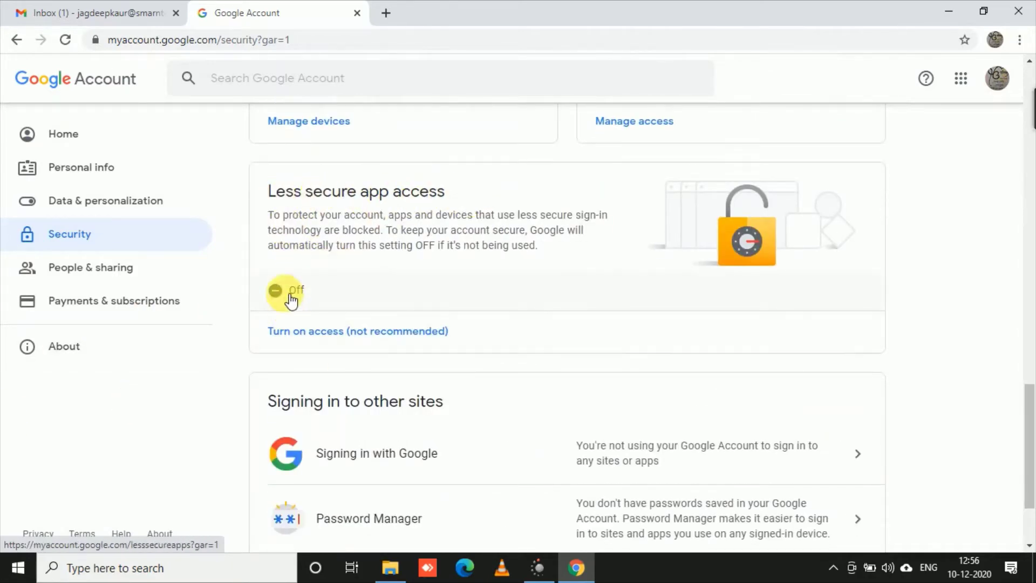
click(303, 340)
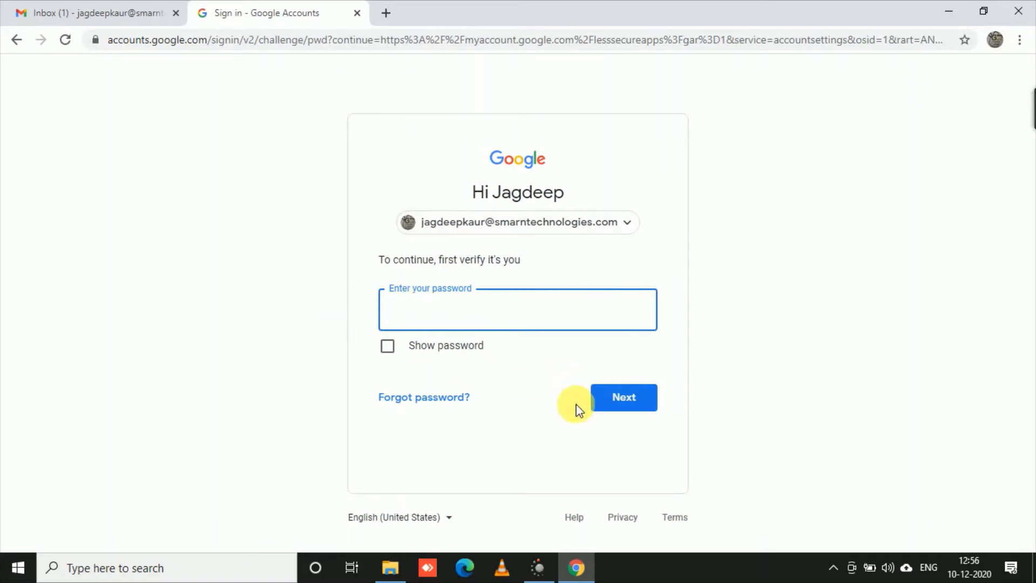
text(*********)
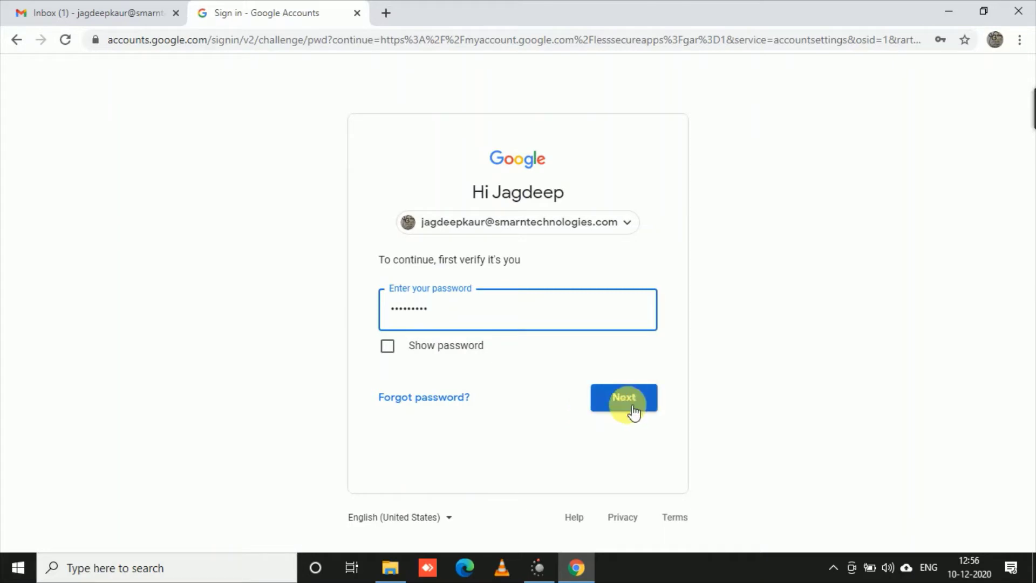
click(631, 407)
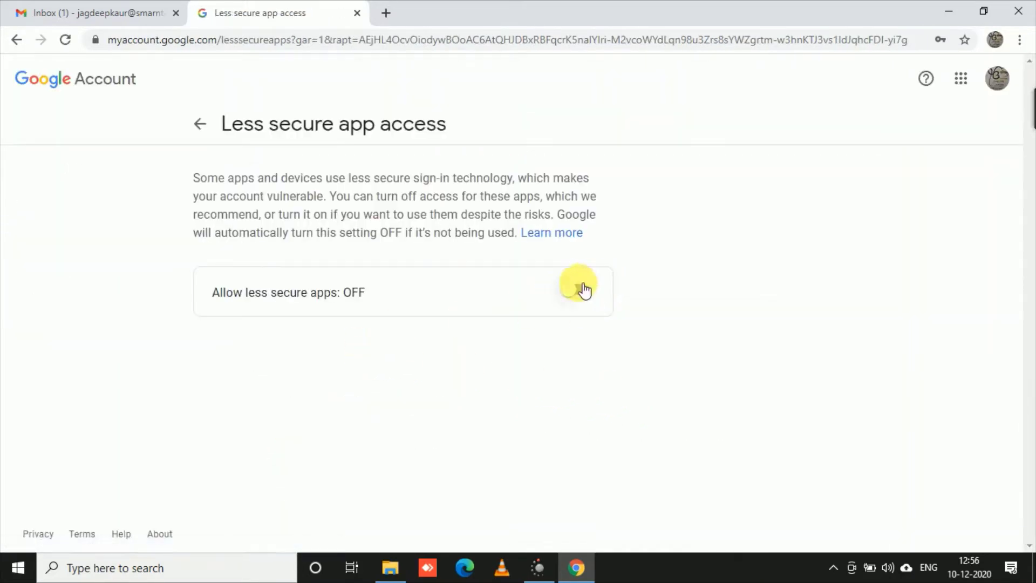
click(582, 289)
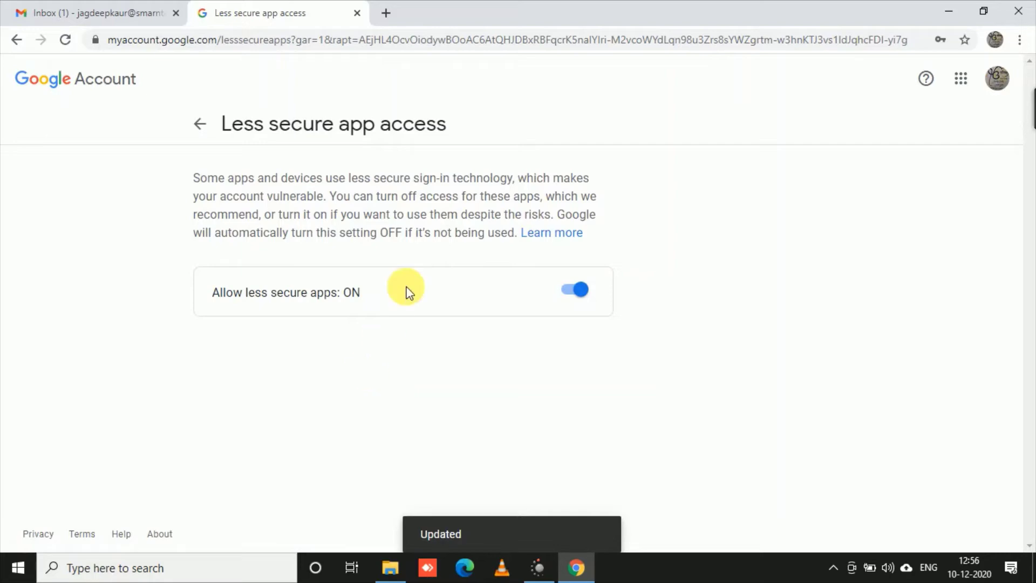
Close the Google Account page and the browser, and switch back to FusionERP
click(358, 14)
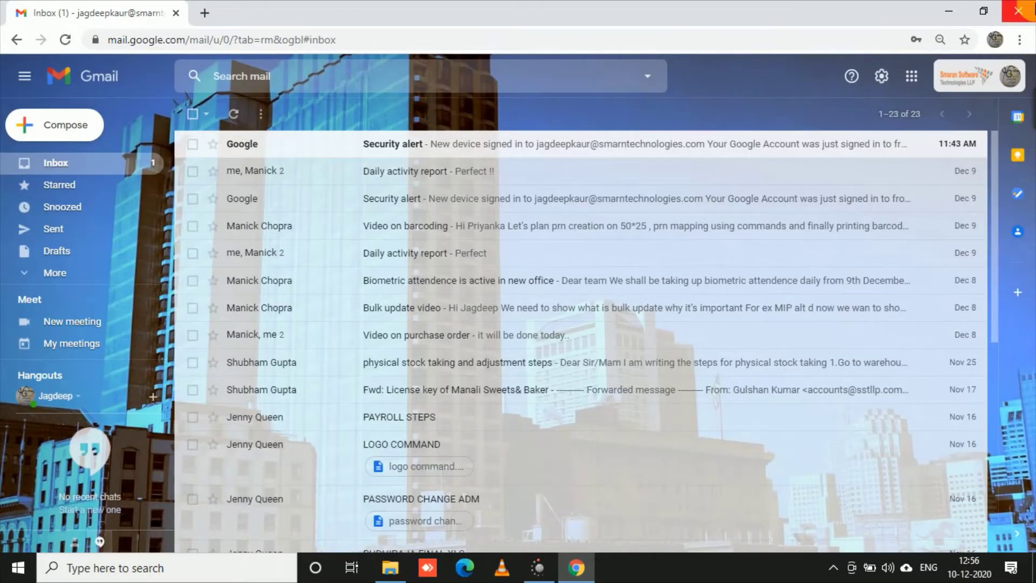
click(1017, 12)
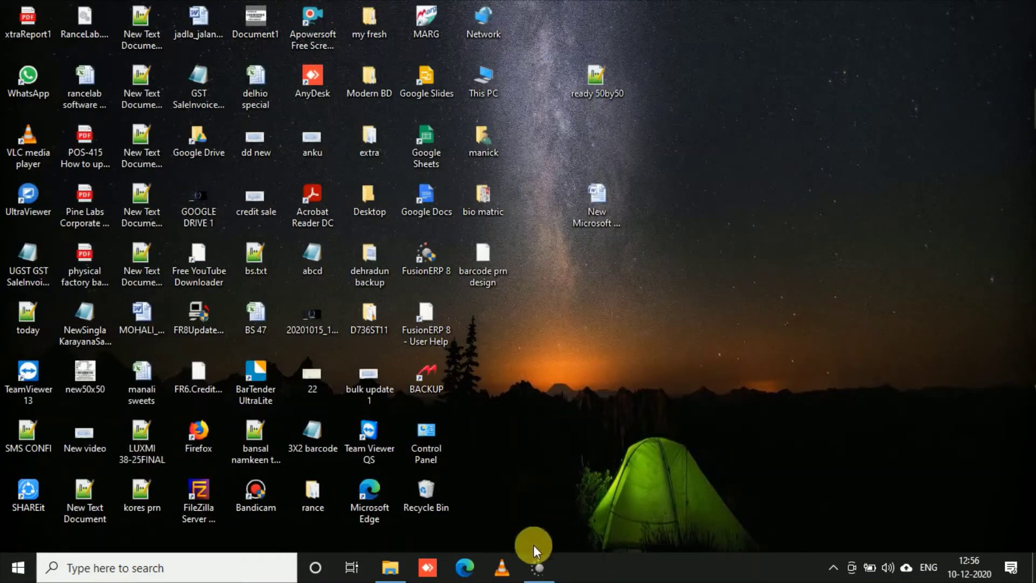
click(534, 566)
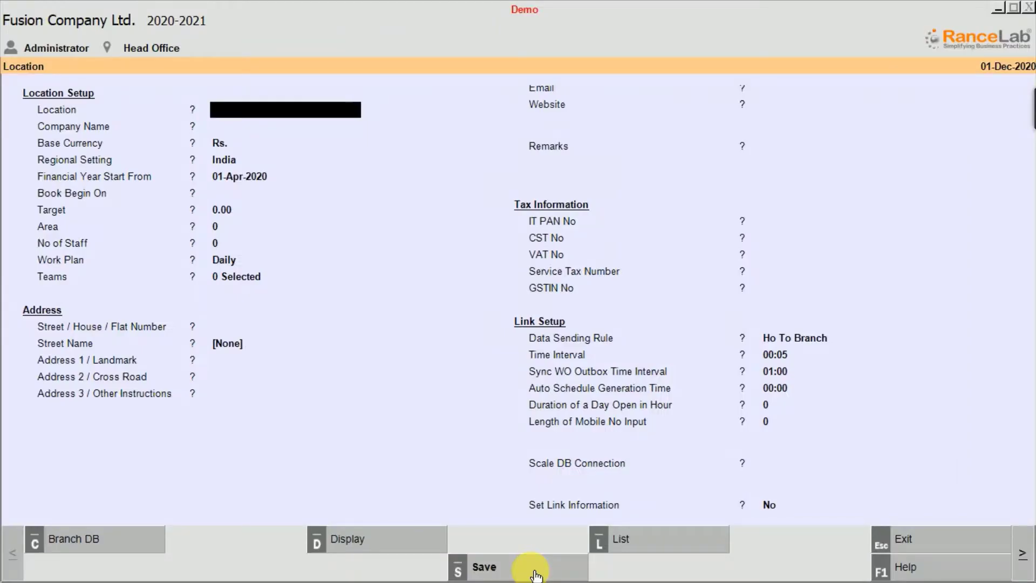
Open the Head Office location record for modification and open its link information setup
key(alt+l)
key(Down)
key(Return)
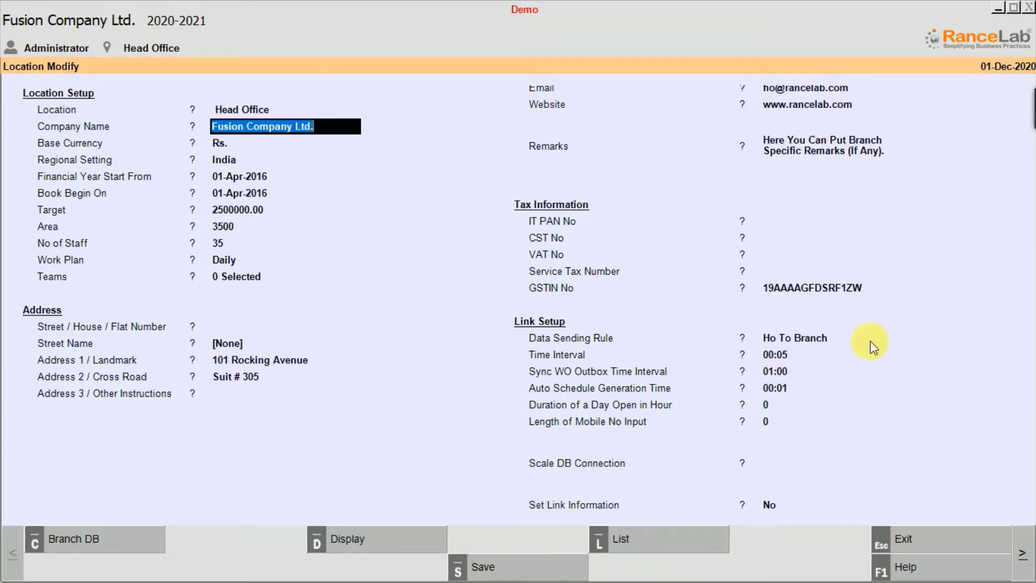
click(798, 507)
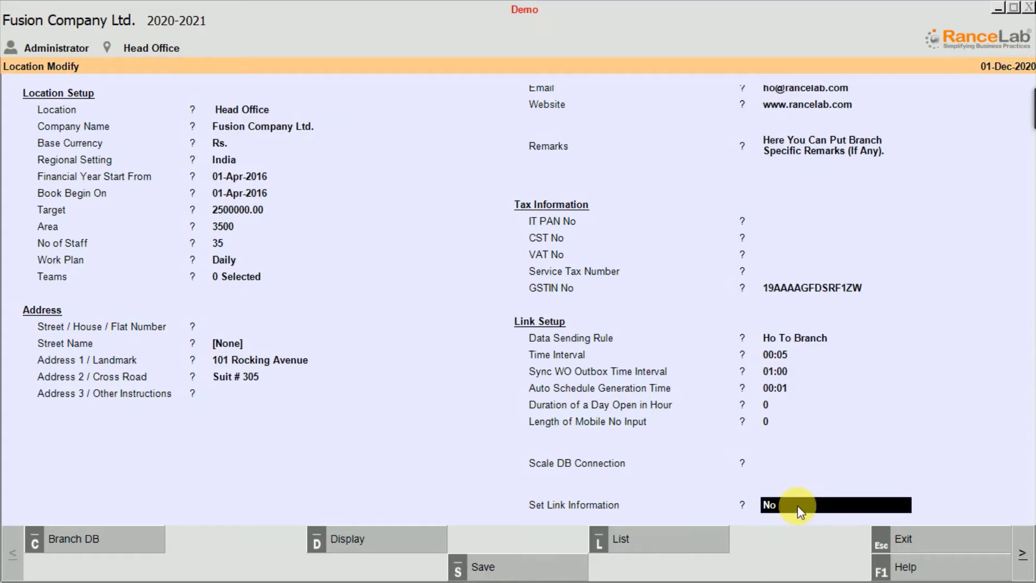
click(799, 507)
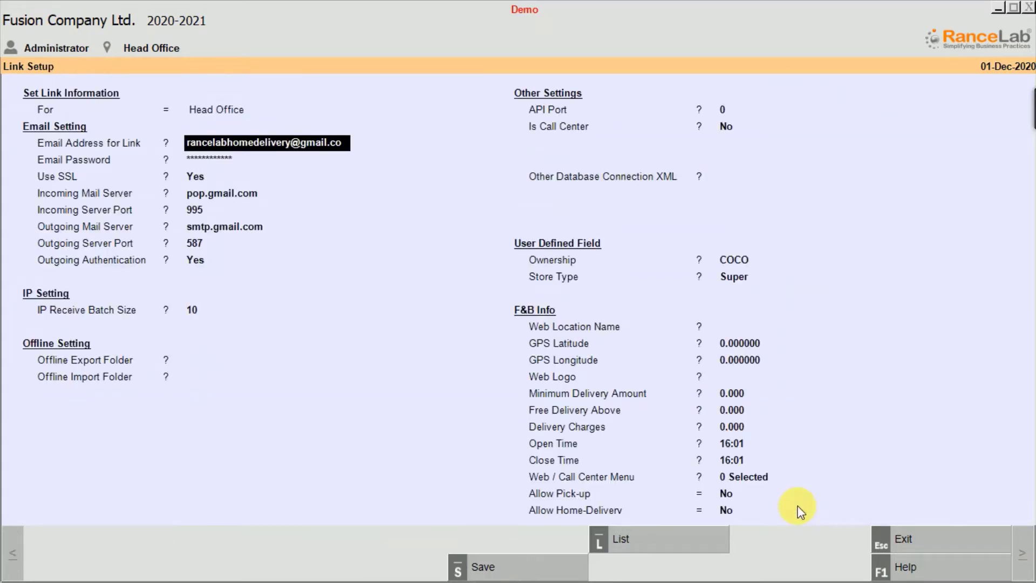
Check the Head Office mail settings with the existing values and save the link setup
key(Return)
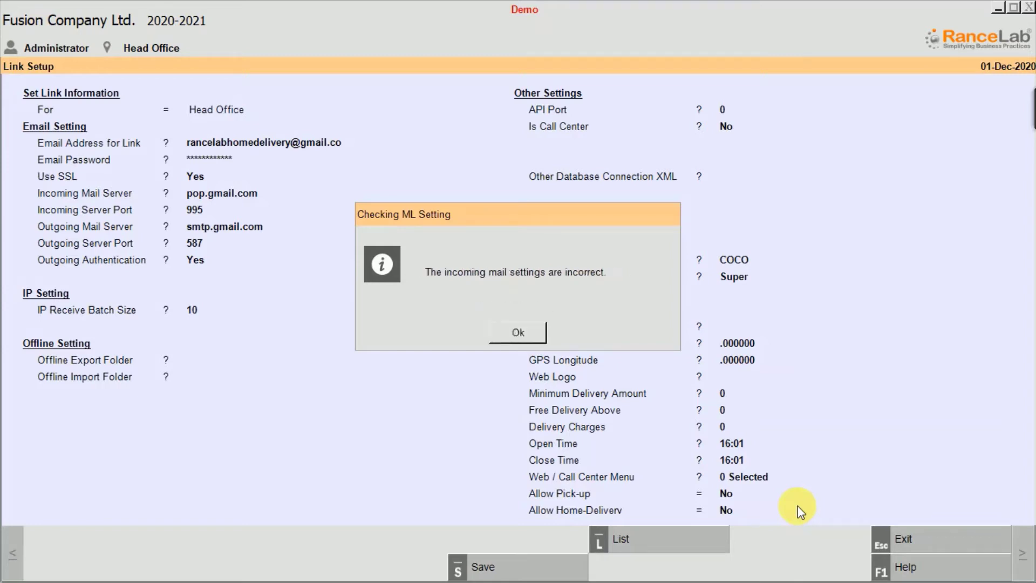
click(528, 334)
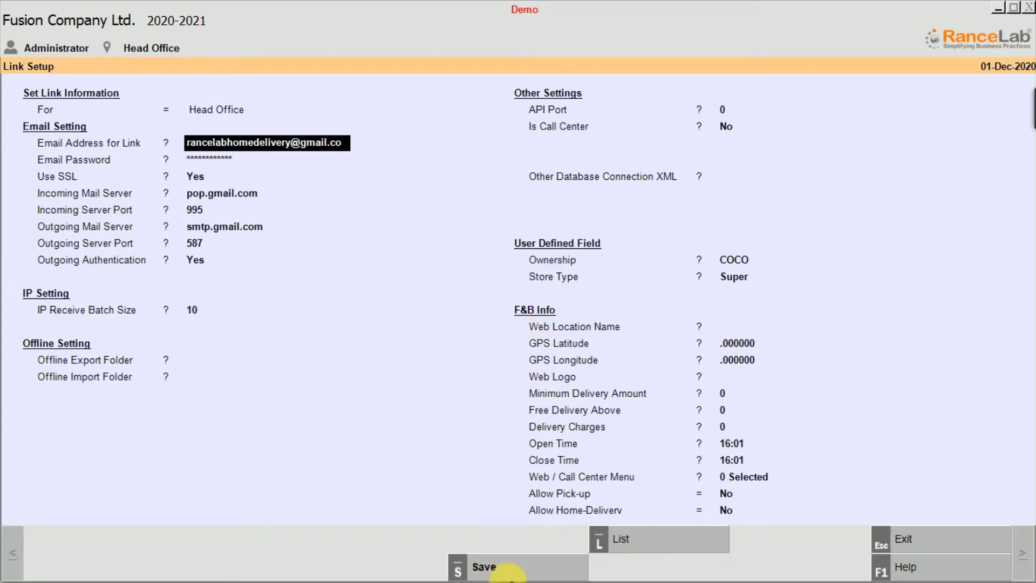
click(507, 572)
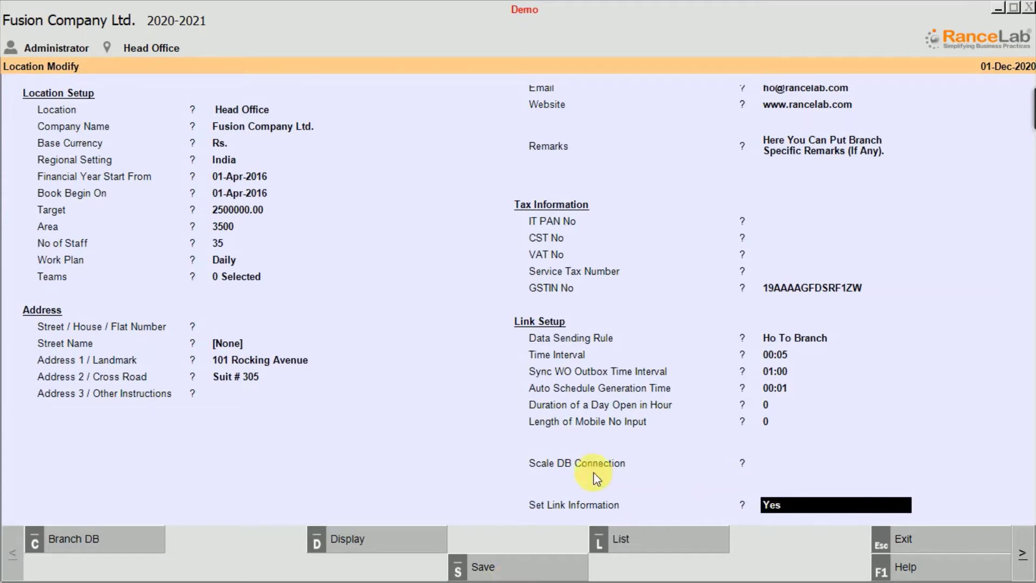
Exit the Head Office location record without saving and return to the main menu
key(Escape)
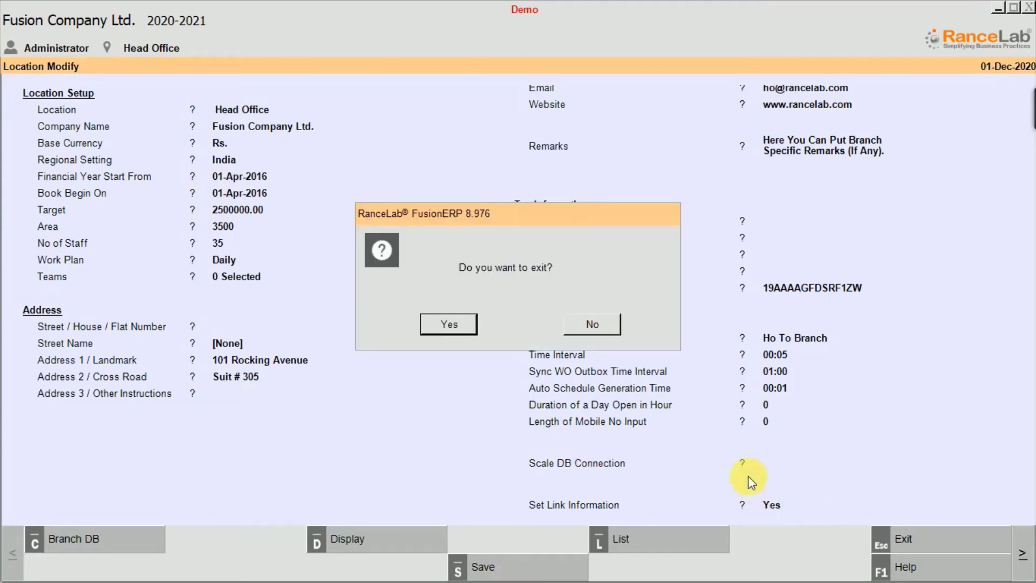
key(Return)
key(Escape)
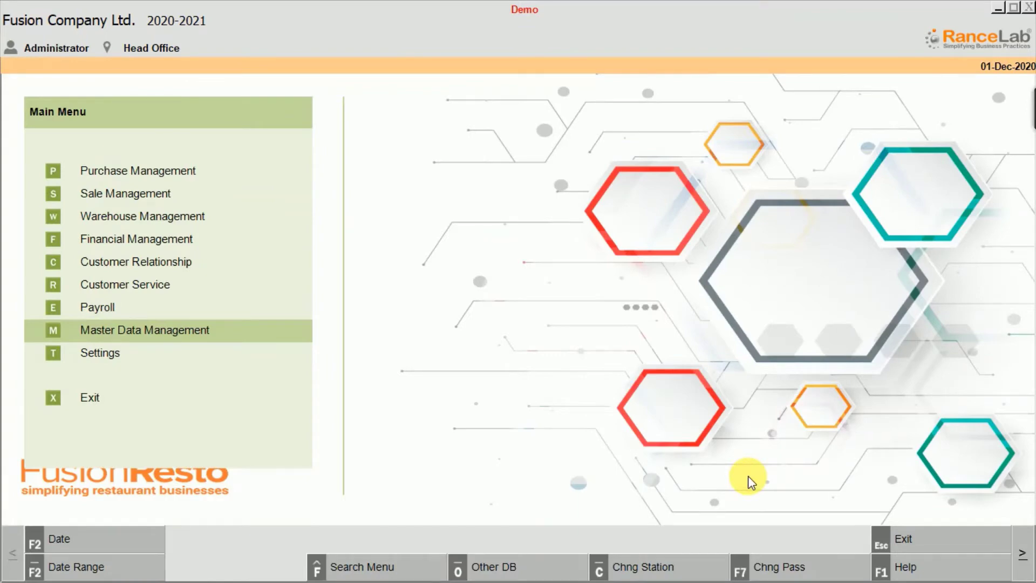
Open the Email Scheduler from the SMS and Email Settings
key(Down)
key(Return)
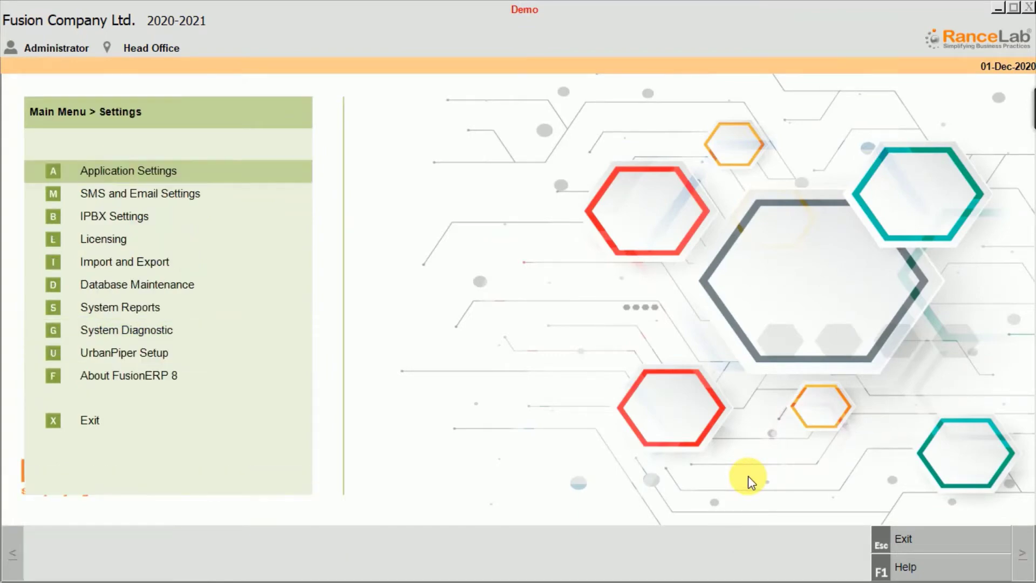
key(Down)
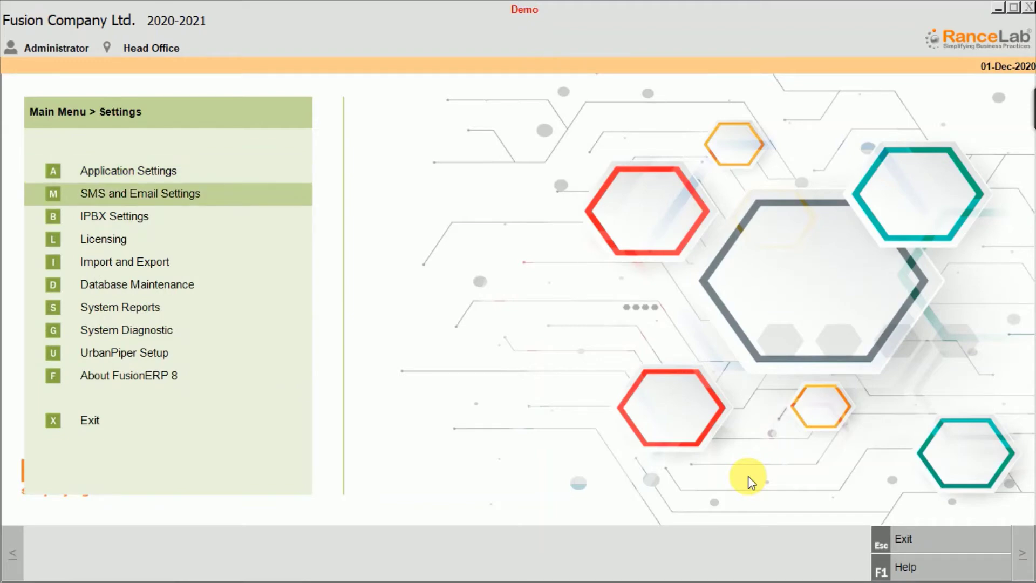
key(Return)
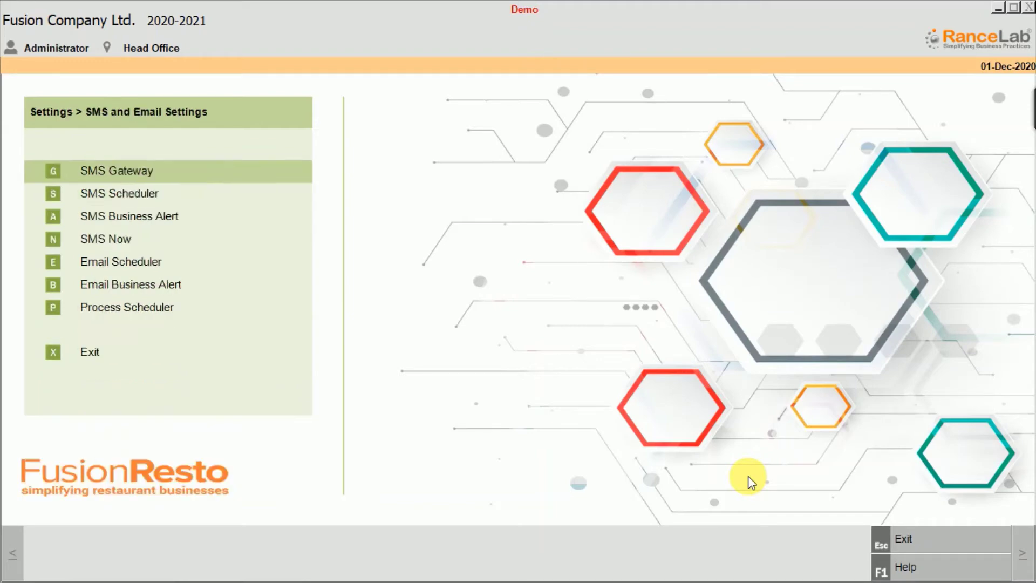
key(Down)
key(Down)
key(Down)
key(Down)
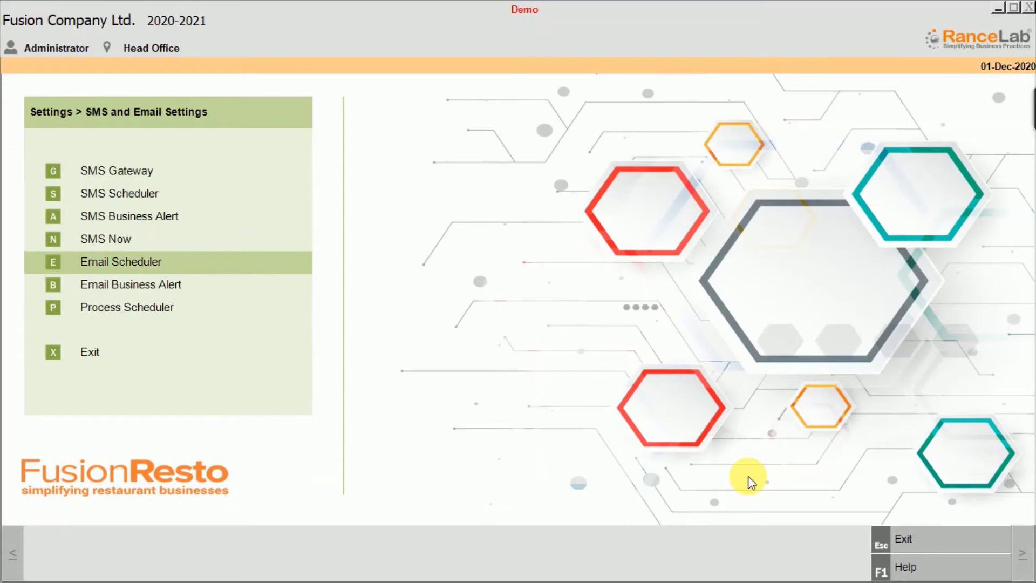
key(Return)
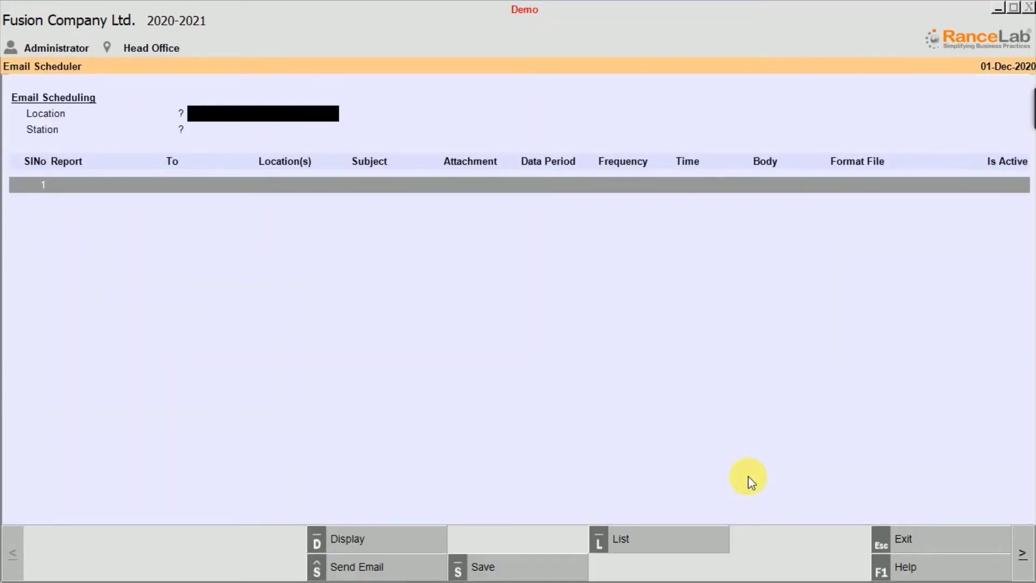
Load the email schedule for the Head Office location
key(Return)
key(Down)
key(Return)
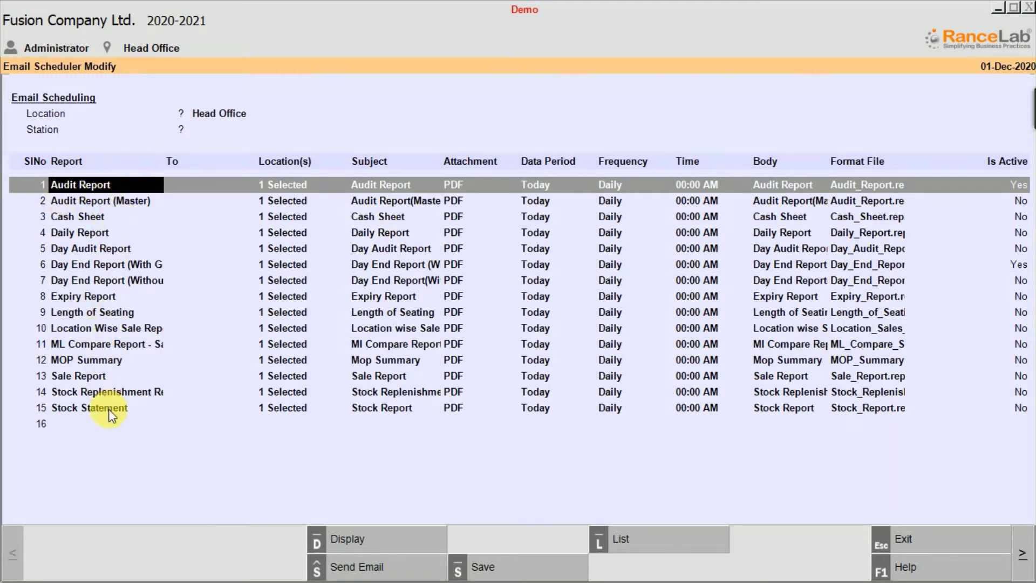
Examine the report types offered for the empty row 16, leaving the row blank
click(86, 426)
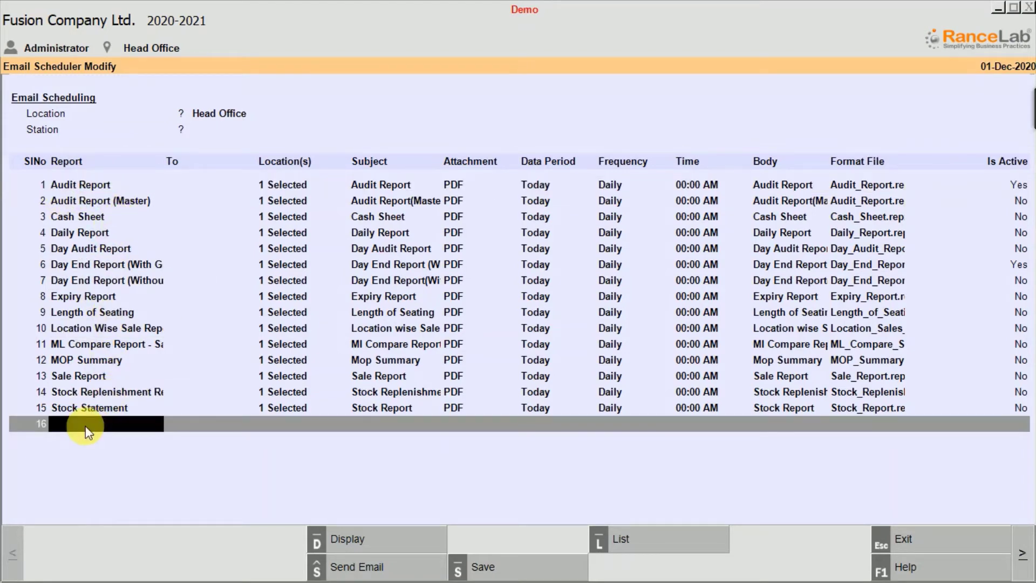
click(87, 425)
text(sto)
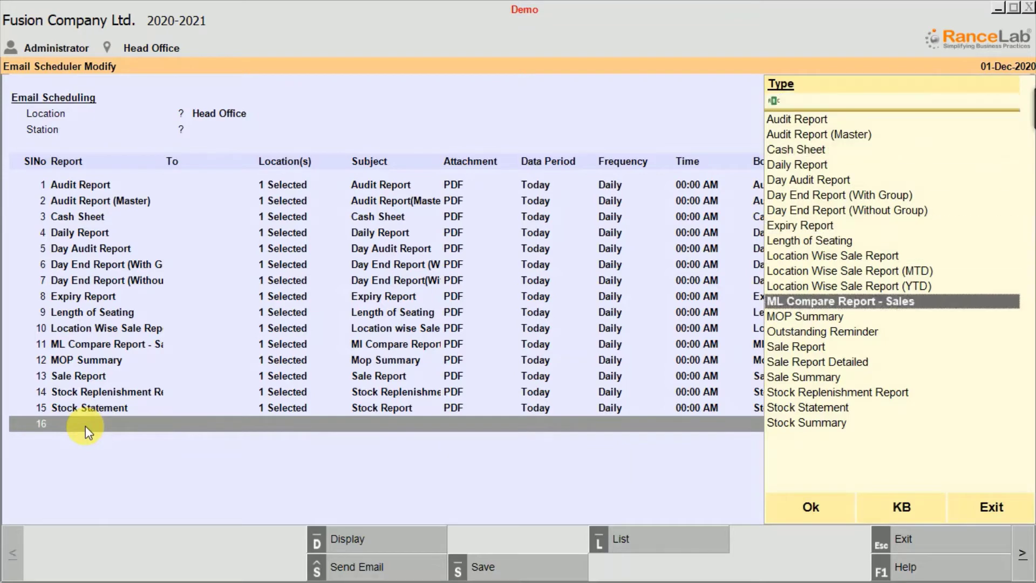
key(Up)
key(Up)
key(Up)
key(Up)
key(Up)
key(Up)
key(Up)
key(Up)
key(Up)
key(Up)
key(Up)
key(Up)
key(Up)
key(Up)
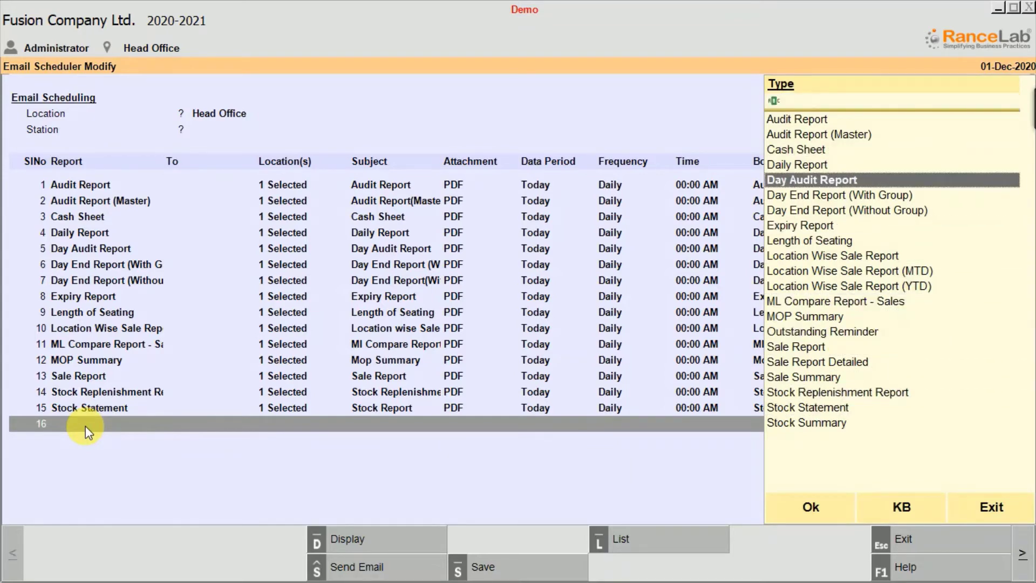
key(Escape)
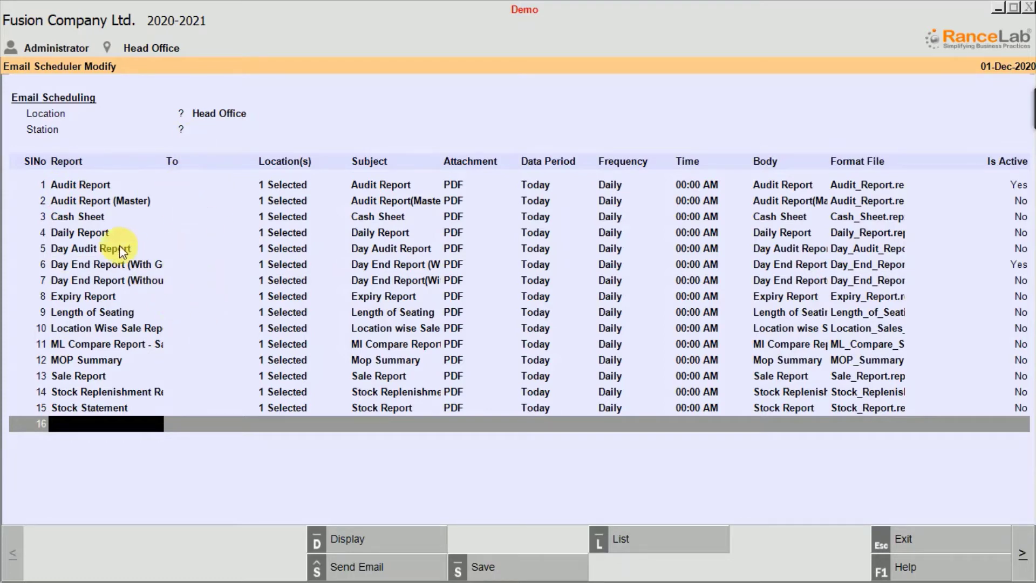
Review the Location(s) and Subject entries of the Audit Report row
click(289, 195)
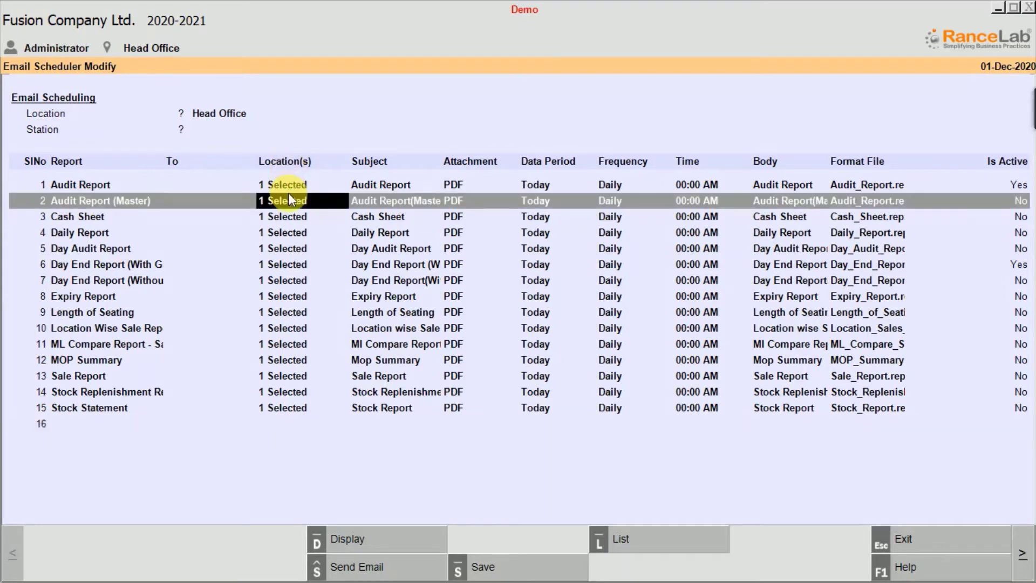
click(288, 189)
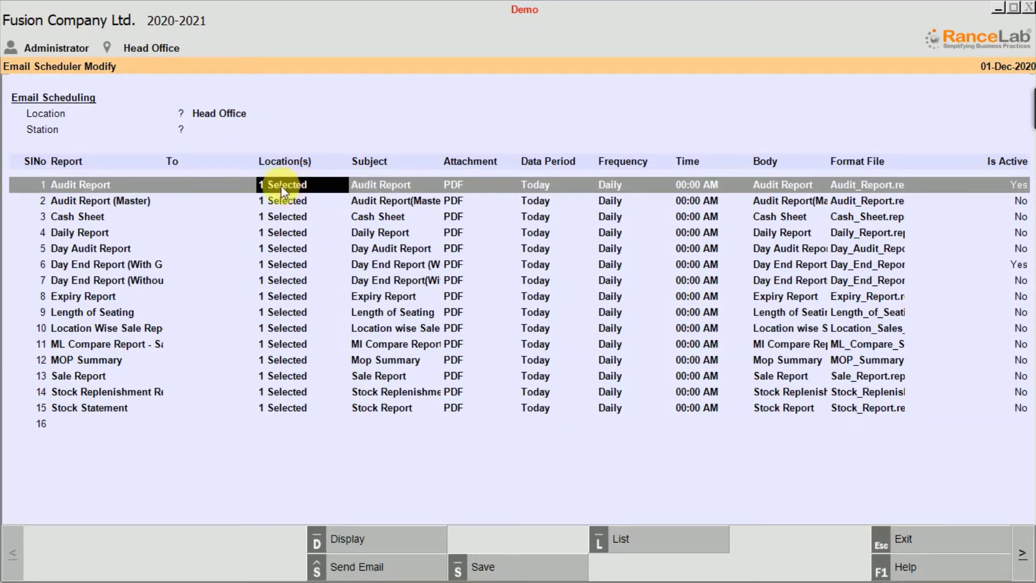
click(405, 184)
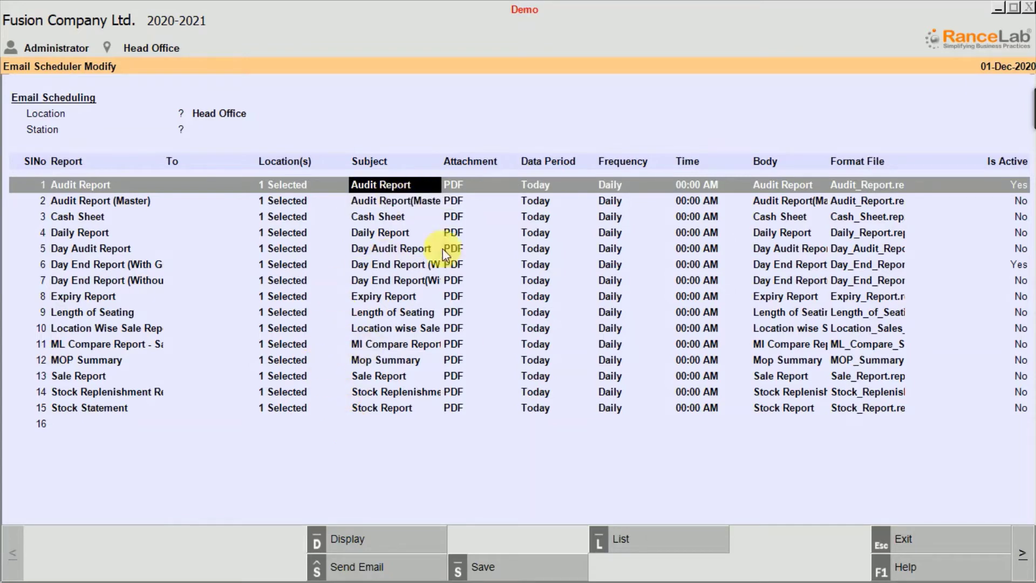
Review the attachment formats offered for the Audit Report row and keep PDF selected
click(462, 185)
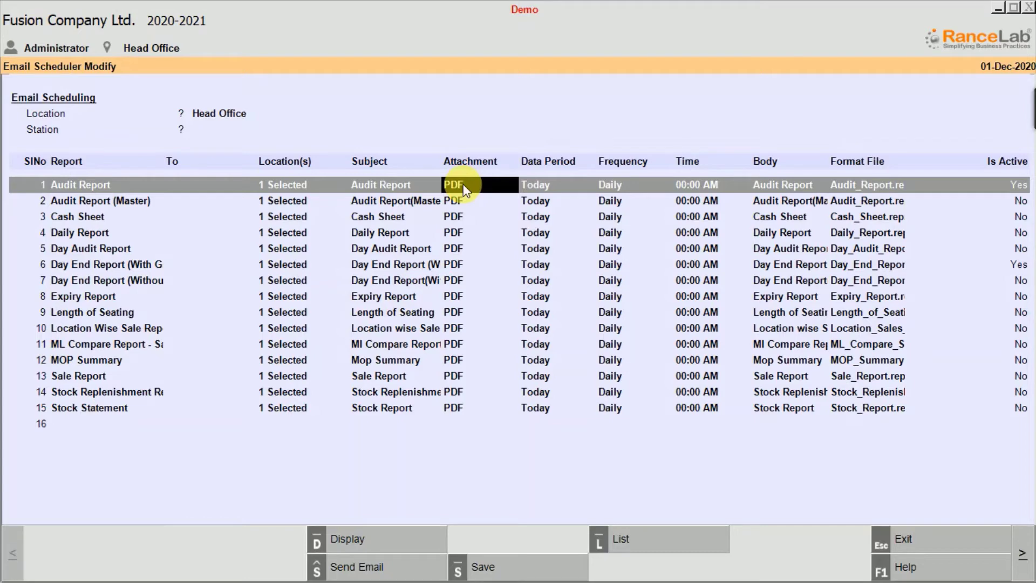
click(463, 185)
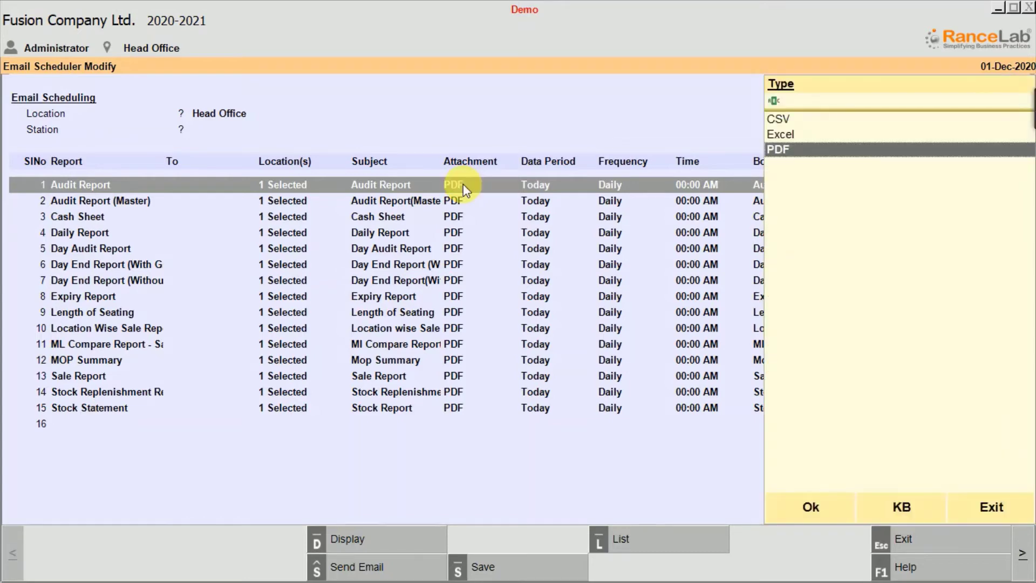
key(Up)
key(Down)
key(Up)
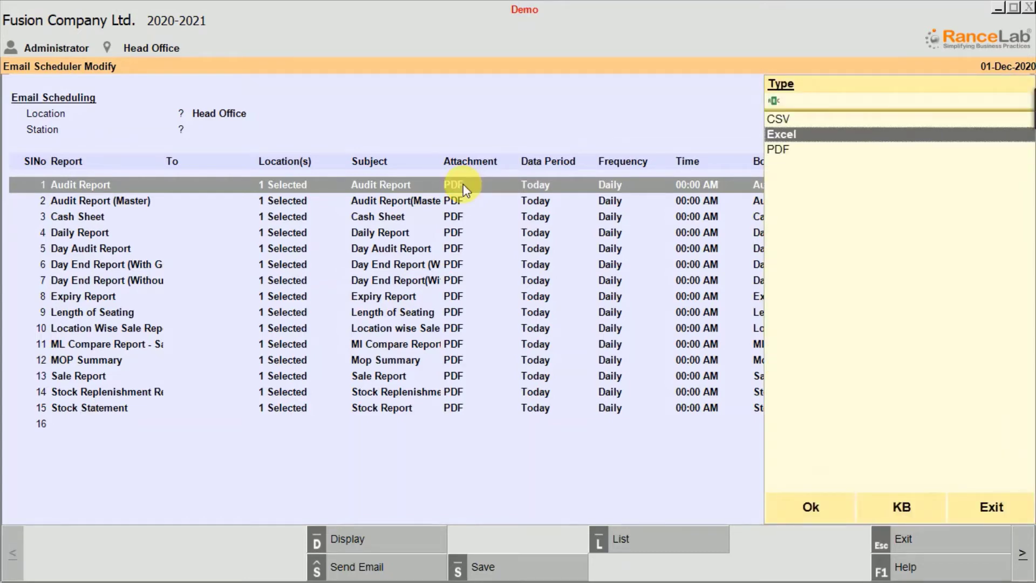
key(Down)
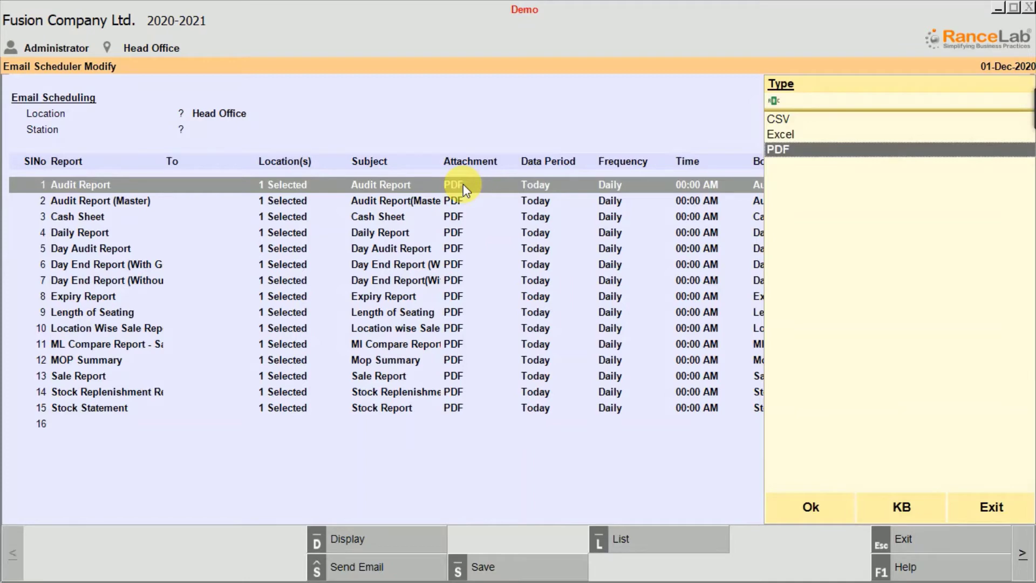
key(Up)
key(Down)
key(Return)
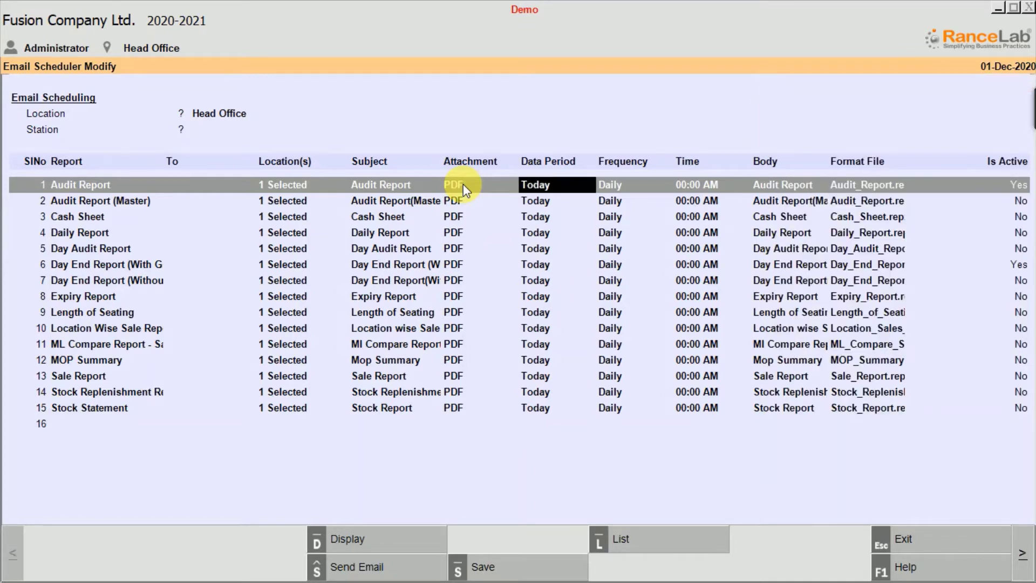
Review the data period options for the Audit Report row and keep Today selected
click(549, 184)
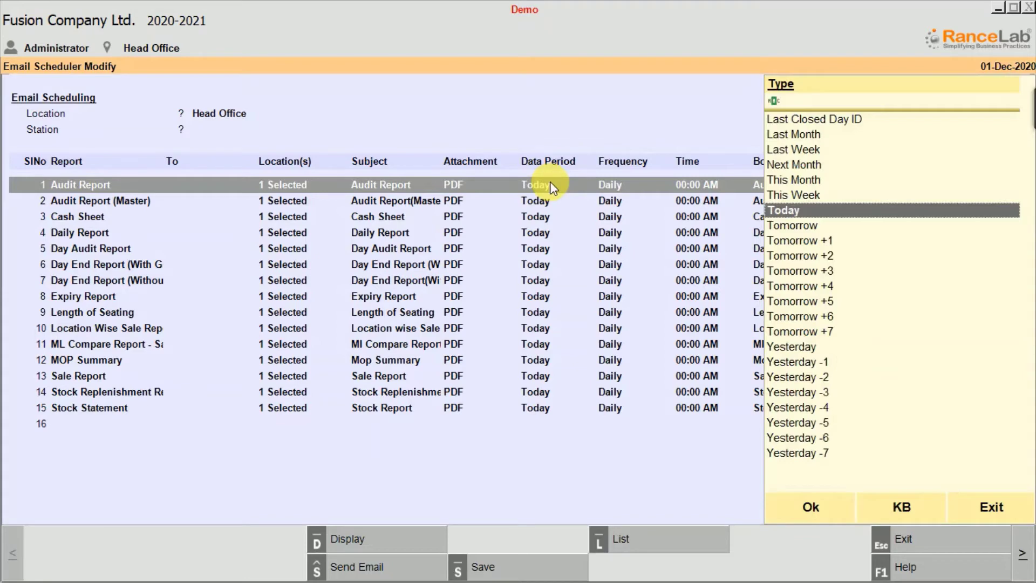
key(Down)
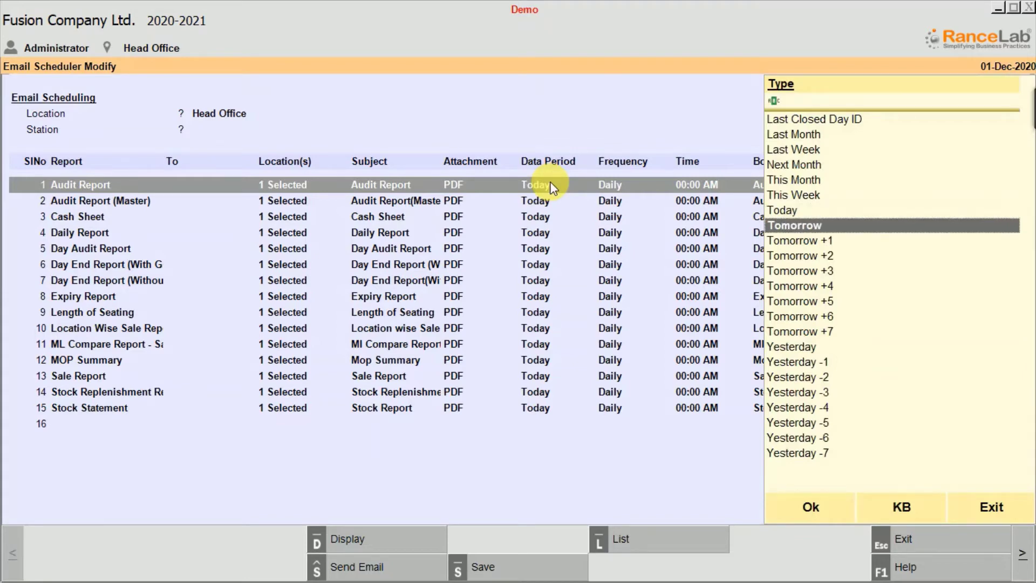
key(Up)
key(Return)
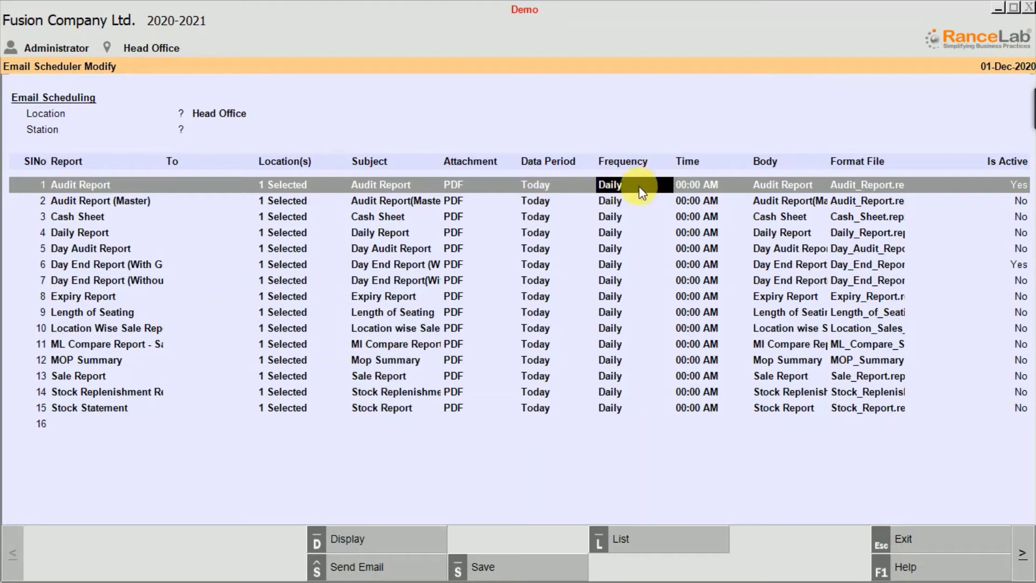
Examine the monthly and weekly frequency options for the Audit Report row, keeping Daily as the frequency
key(Return)
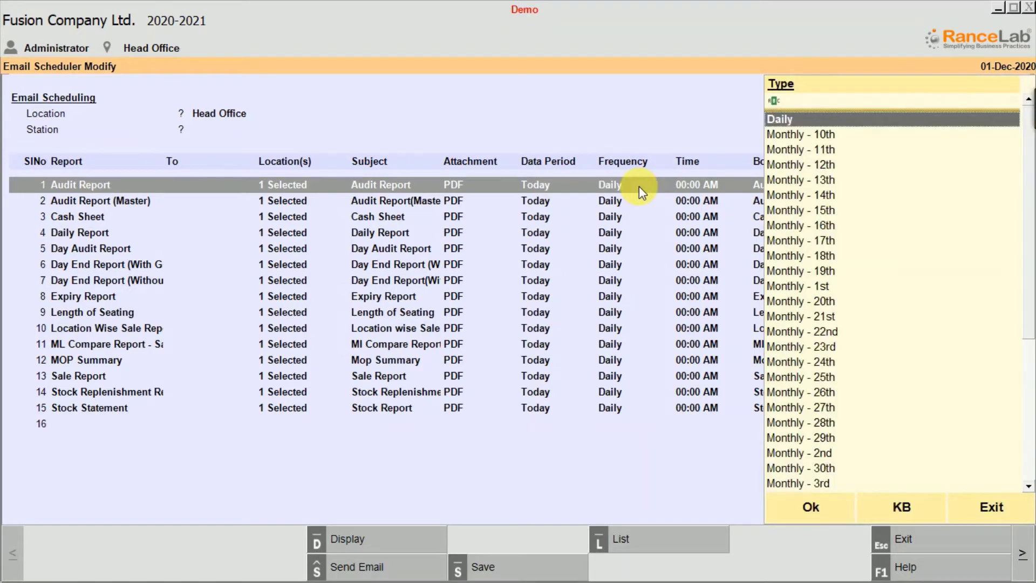
key(Down)
key(Down)
key(Down)
key(Down)
key(Down)
key(Down)
key(Down)
key(Down)
key(Down)
key(Down)
key(Down)
key(Down)
key(Down)
key(Down)
key(Down)
key(Down)
key(Down)
key(Down)
key(Down)
key(Down)
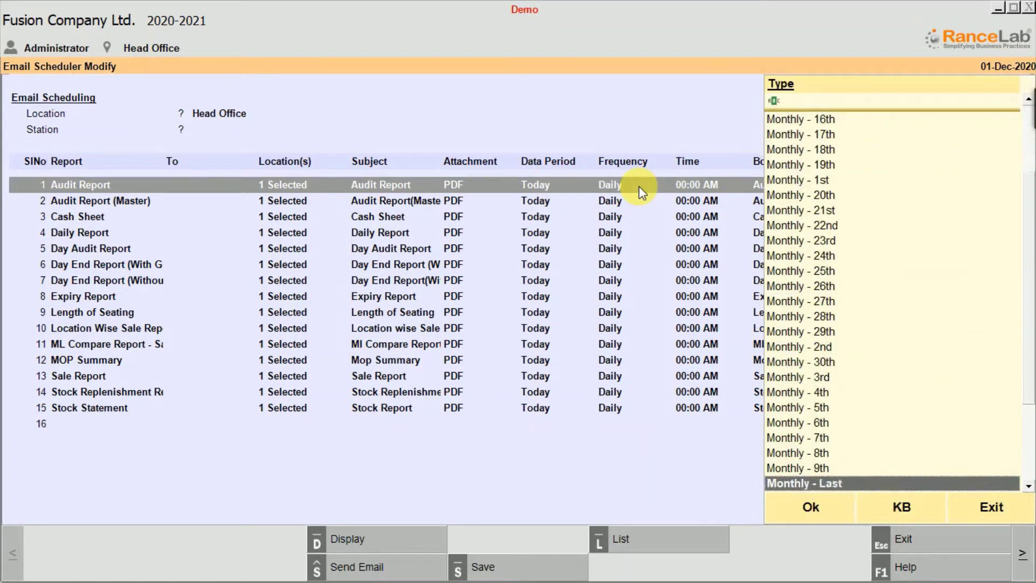
key(Down)
key(Down)
key(Down)
key(Down)
key(Down)
key(Down)
key(Down)
key(Up)
key(Up)
key(Up)
key(Up)
key(Up)
key(Up)
key(Up)
key(Up)
key(Up)
key(Up)
key(Up)
key(Up)
key(Up)
key(Up)
key(Up)
key(Up)
key(Up)
key(Up)
key(Up)
key(Up)
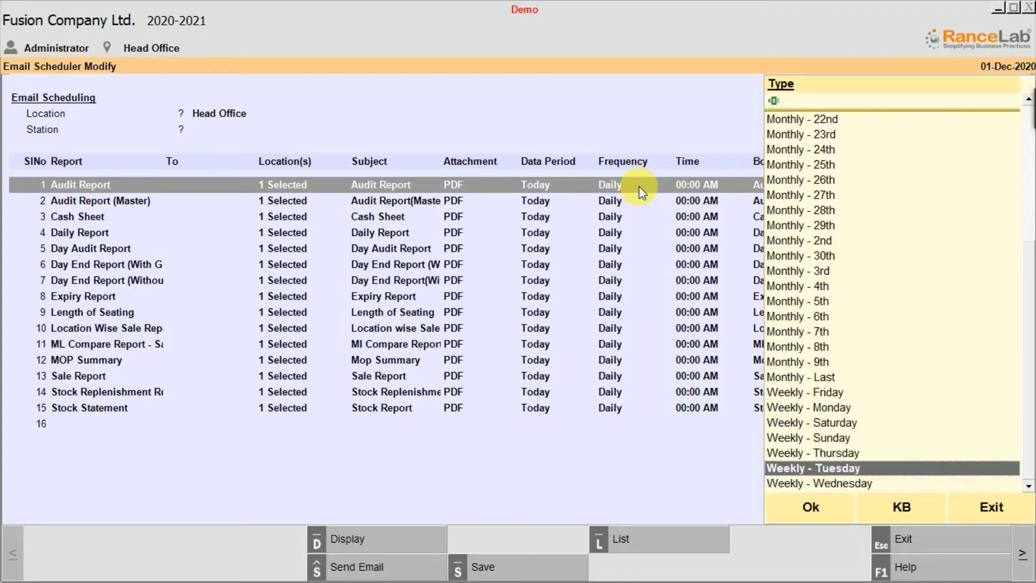
key(Down)
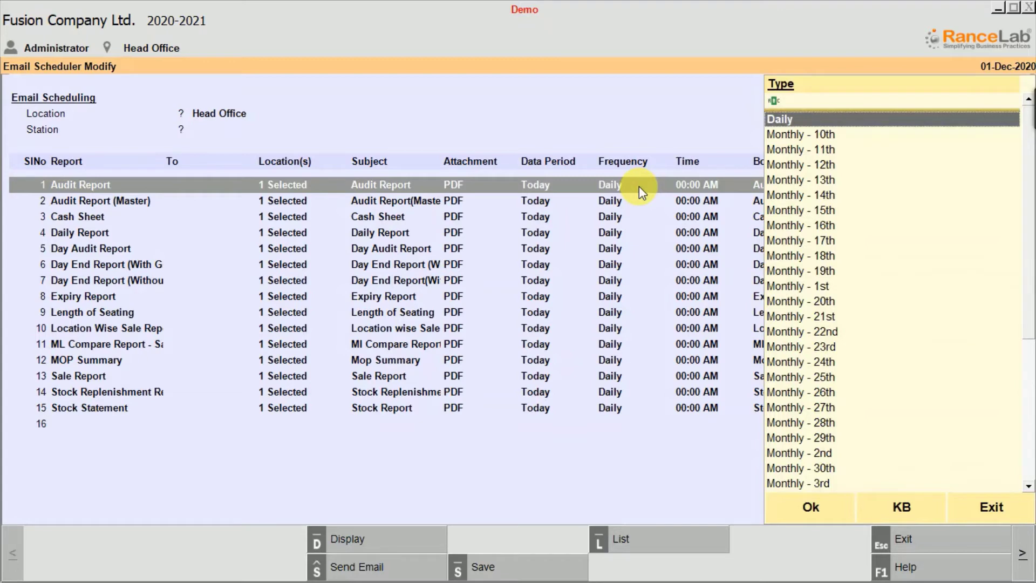
key(Return)
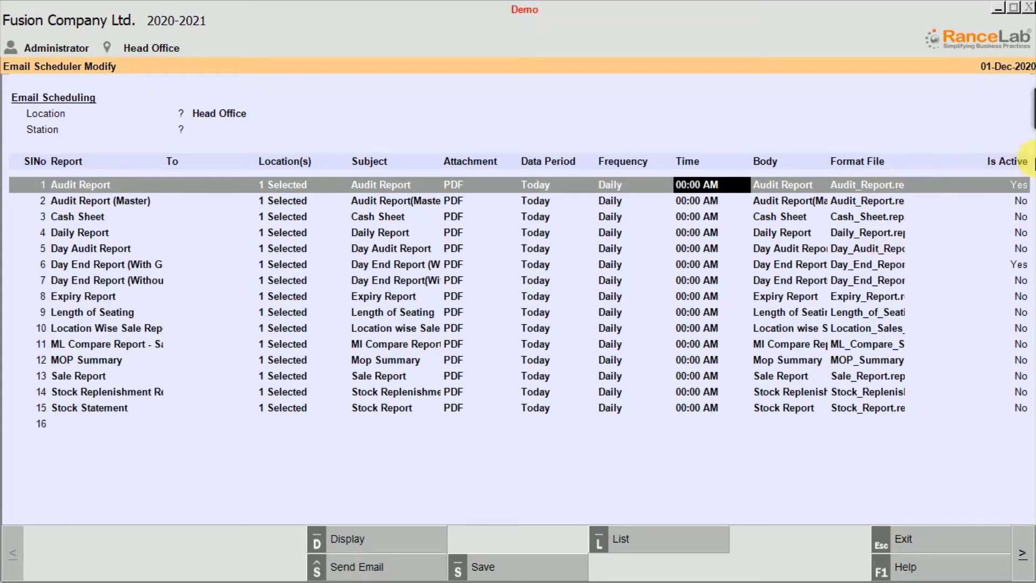
Activate the Audit Report (Master) schedule by setting its Is Active value to Yes
click(1020, 203)
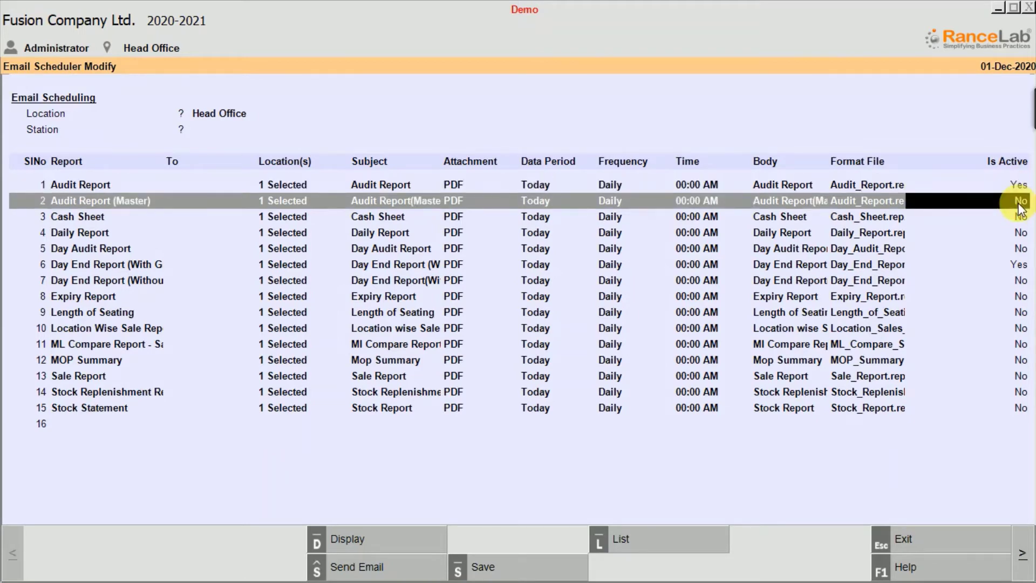
text(y)
key(Down)
key(Return)
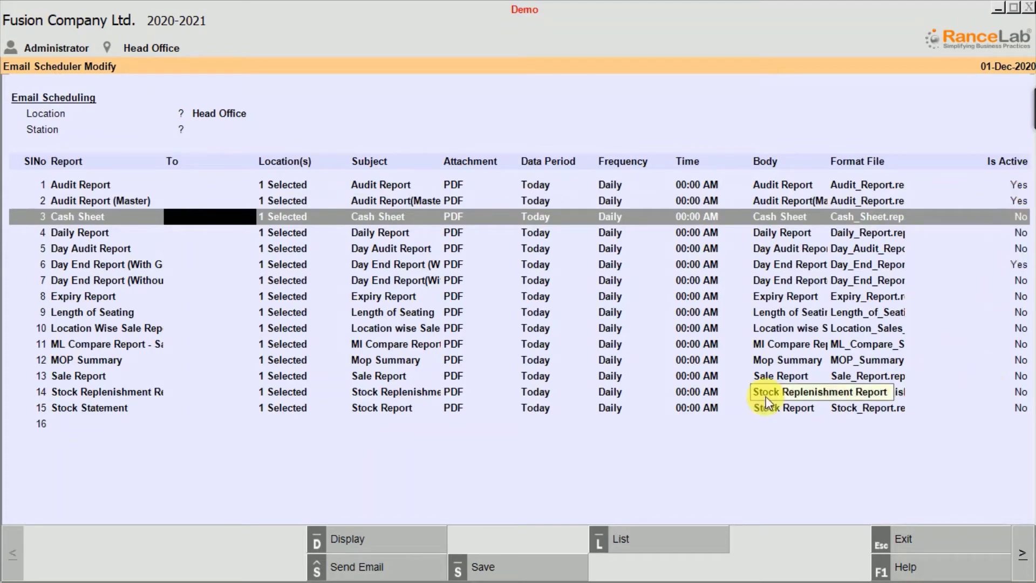
Check the list of reports available for the empty row 16 again without choosing one
click(95, 424)
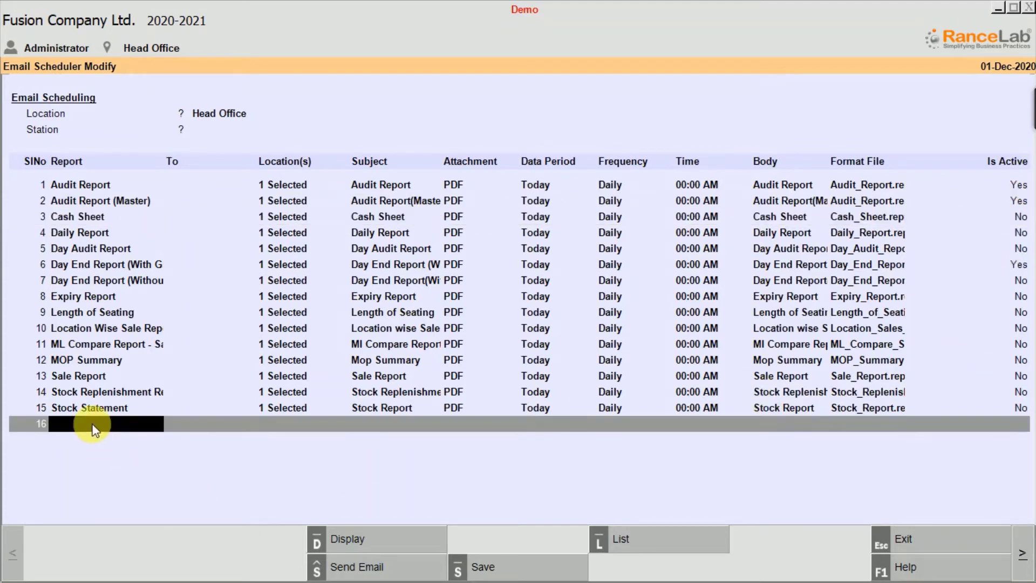
click(92, 424)
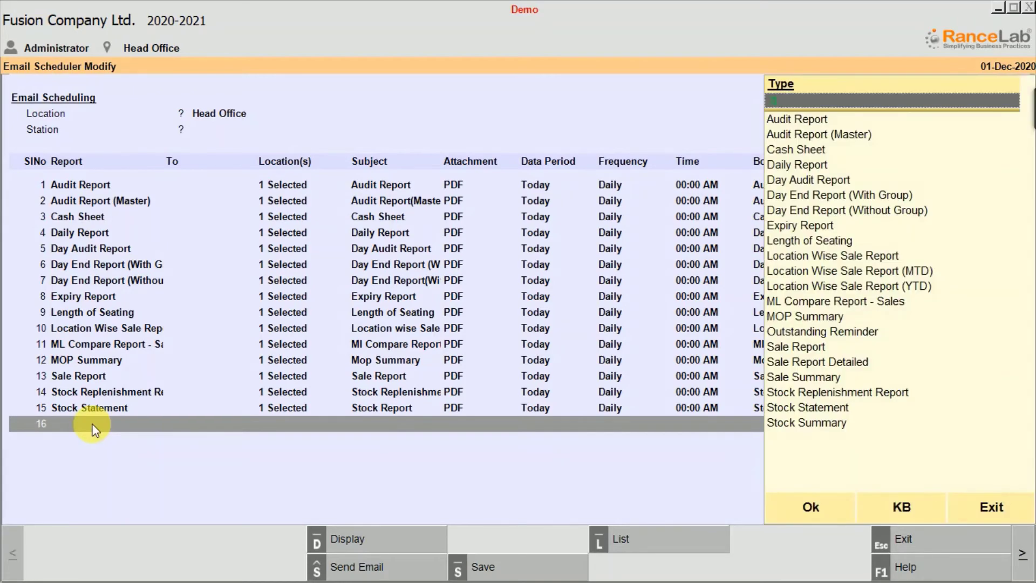
key(Escape)
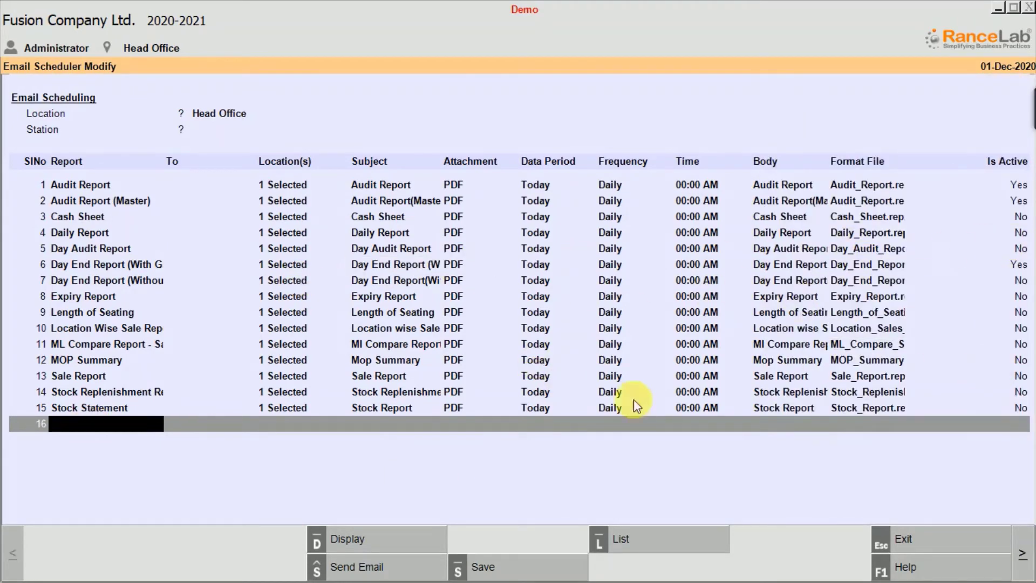
Save the Head Office email schedule, confirm the entry, and return to the SMS and Email Settings
click(467, 572)
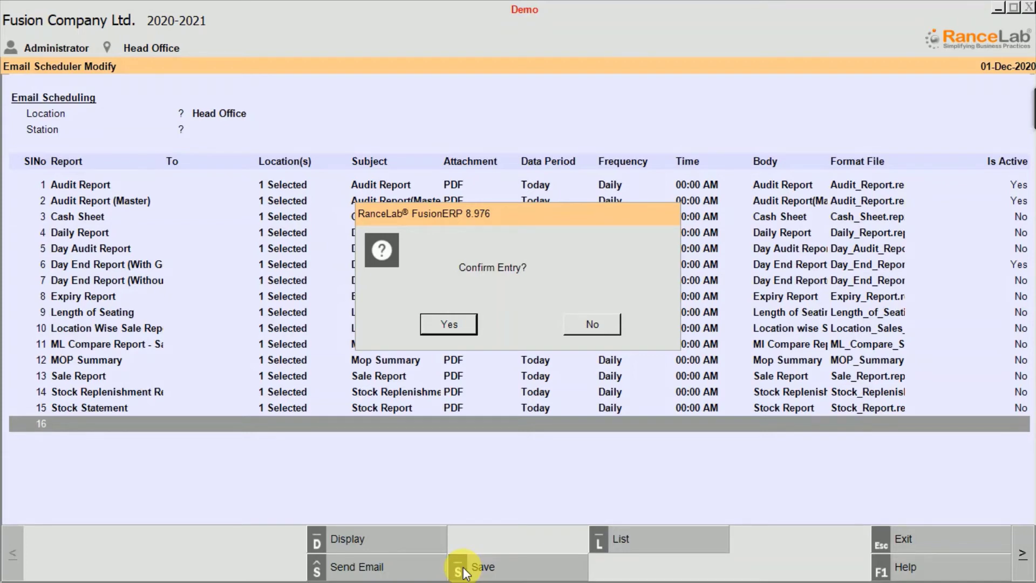
key(Return)
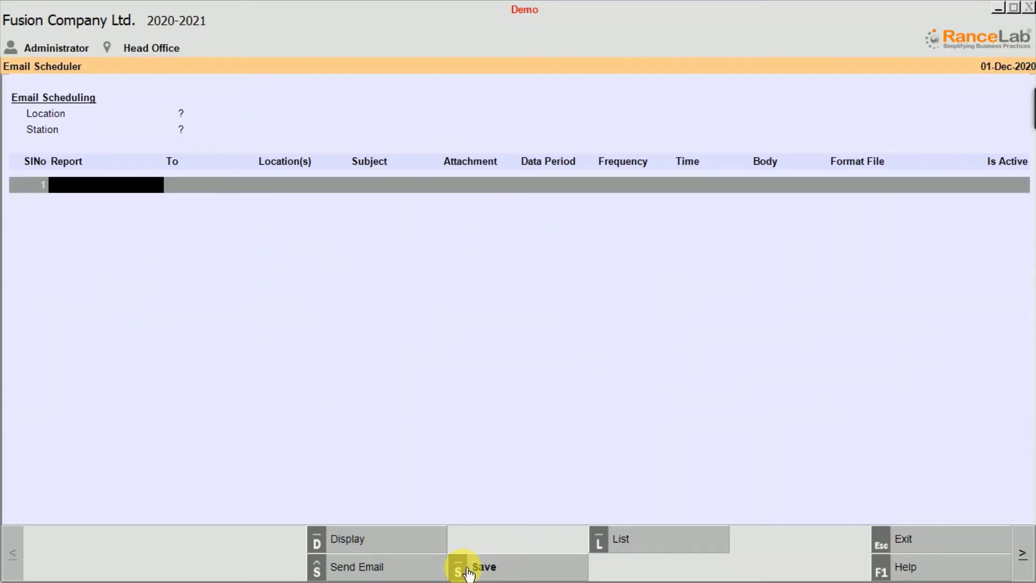
key(Escape)
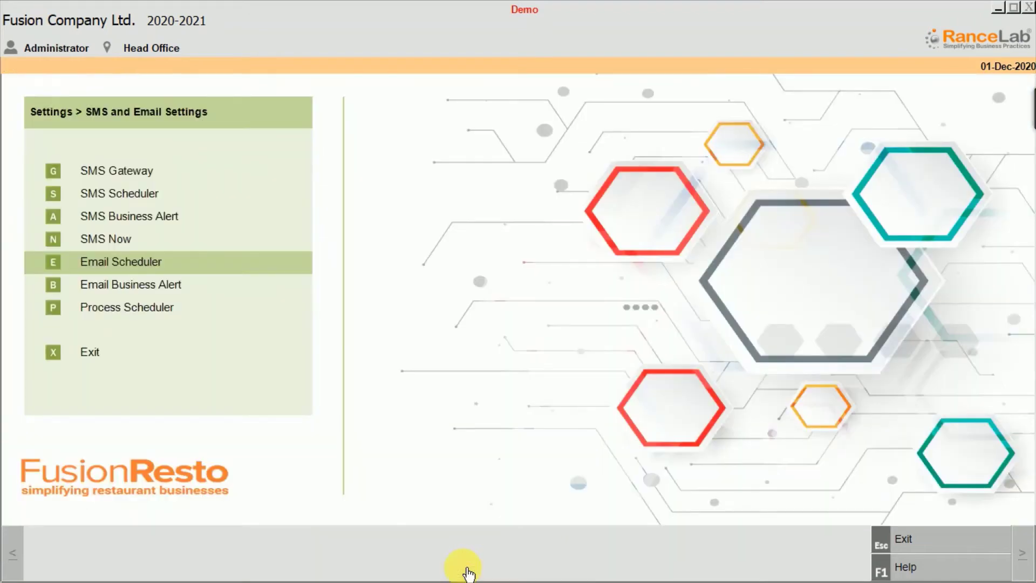
Open Email Business Alert and load the alerts for the Head Office location
key(Down)
key(Up)
key(Down)
key(Return)
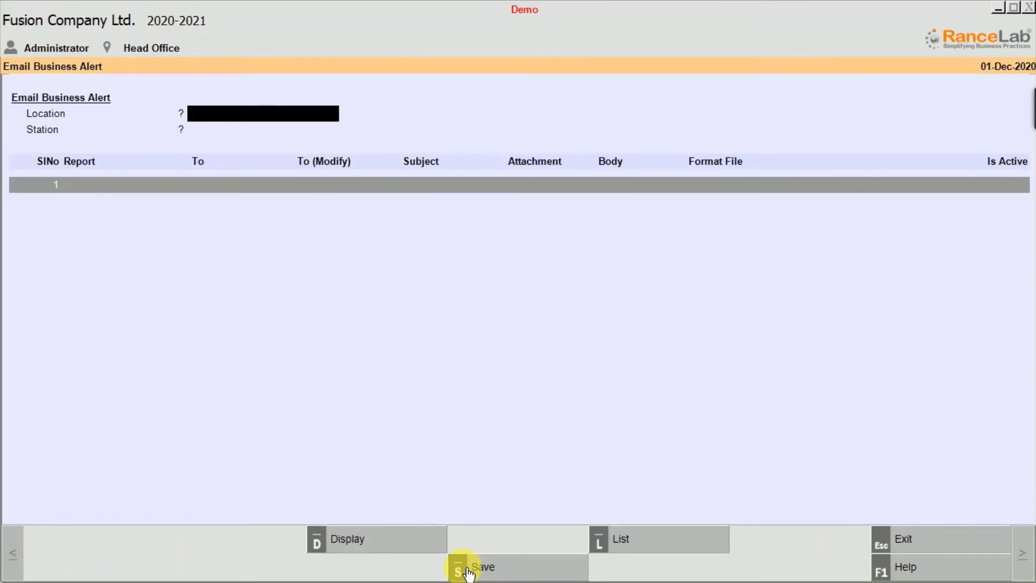
key(Return)
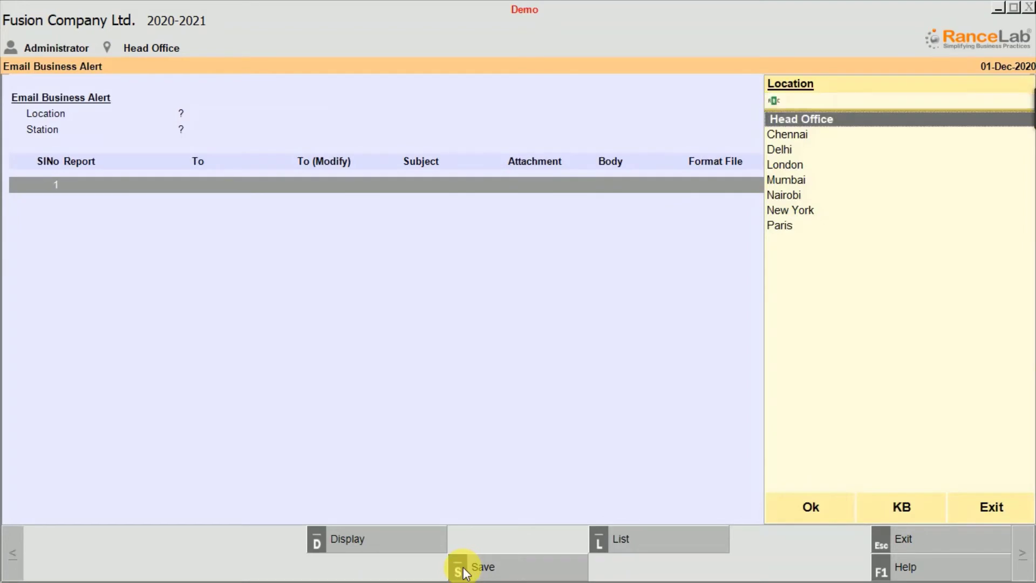
key(Return)
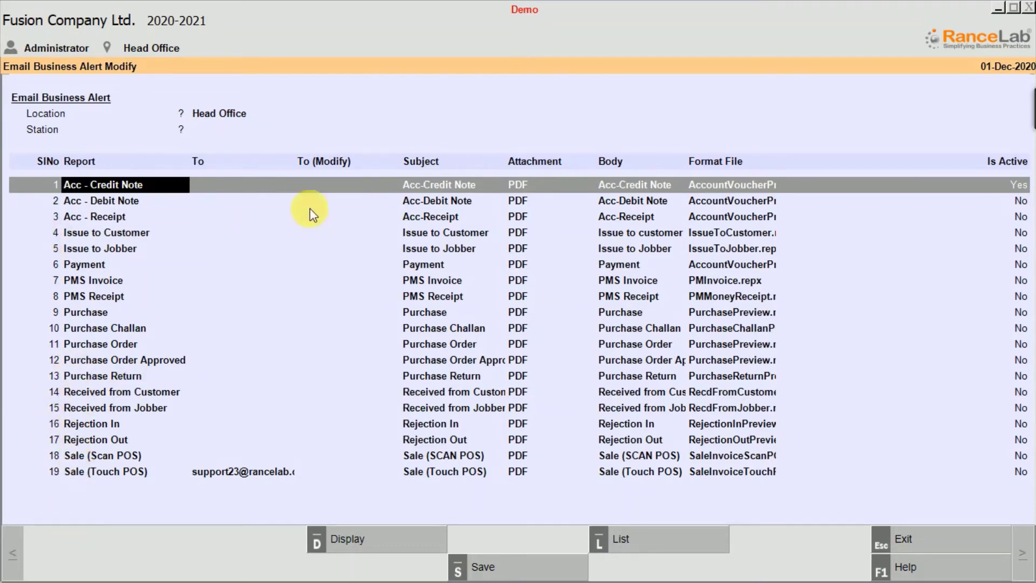
Review the To and Subject fields of the Purchase Order alert and the Subject, Attachment and Body of Acc - Credit Note
click(239, 346)
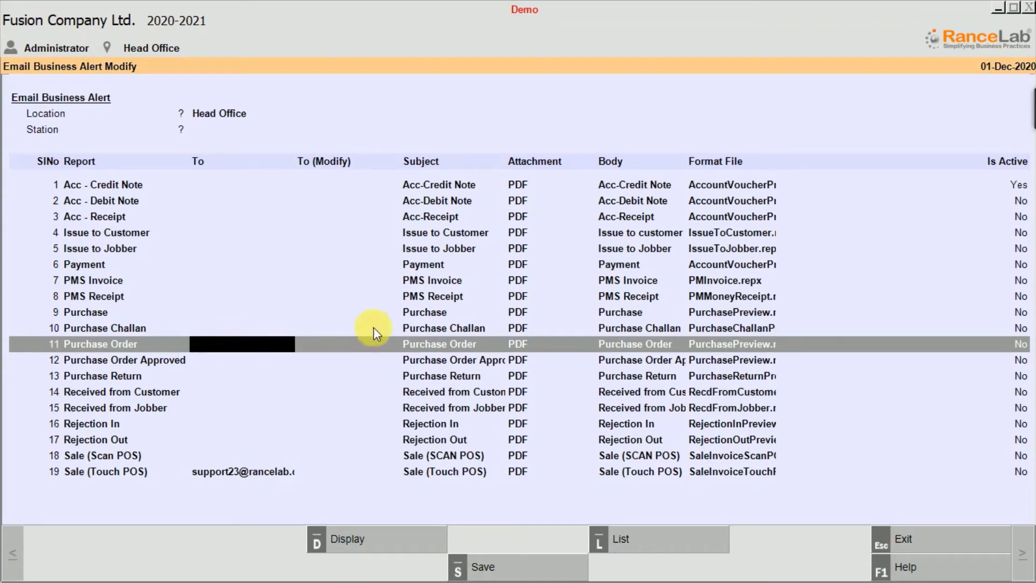
click(440, 349)
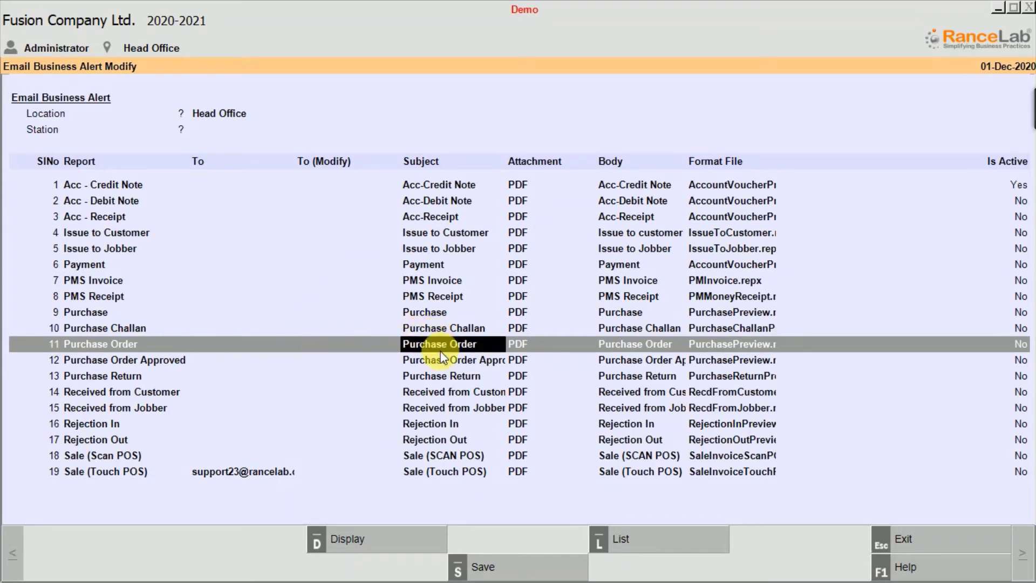
click(423, 185)
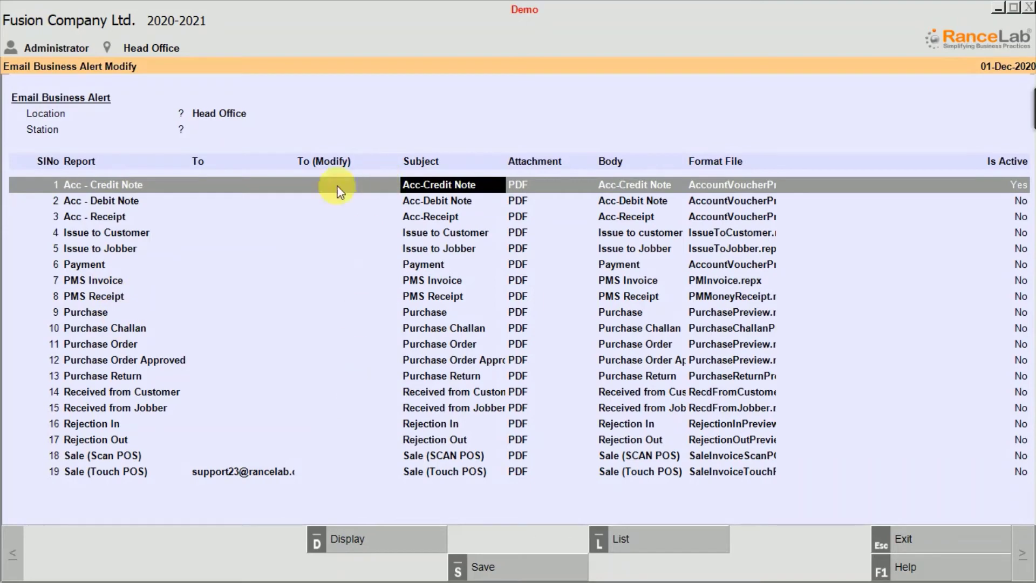
click(517, 183)
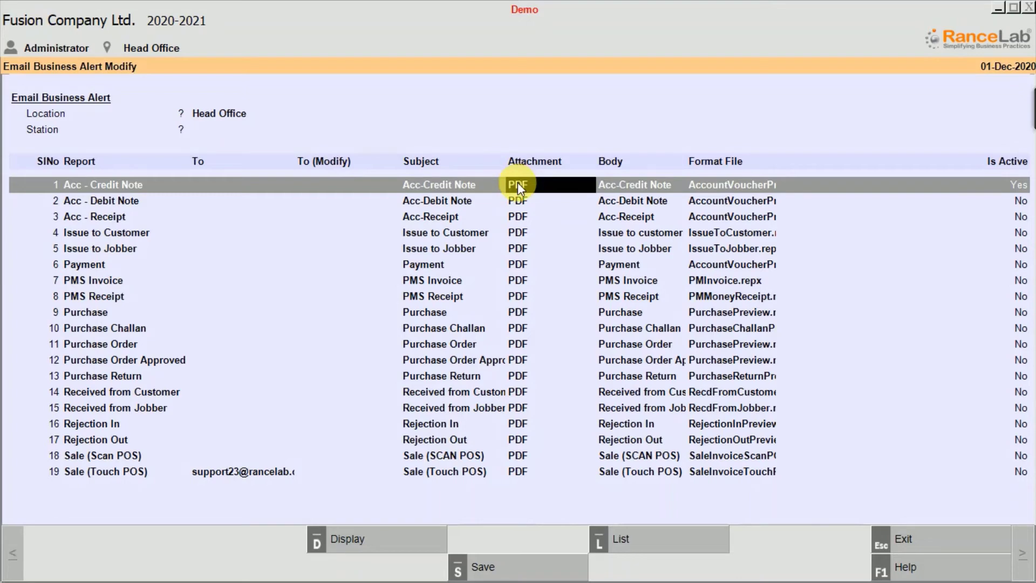
click(626, 182)
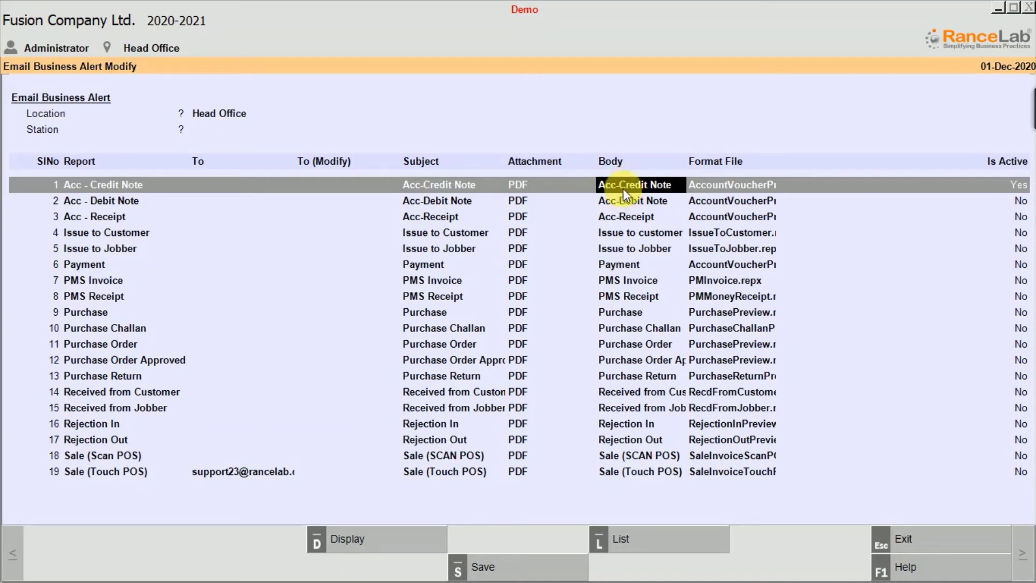
Review the format files offered for the Acc - Credit Note alert, keeping AccountVoucherPreview.repx
click(751, 185)
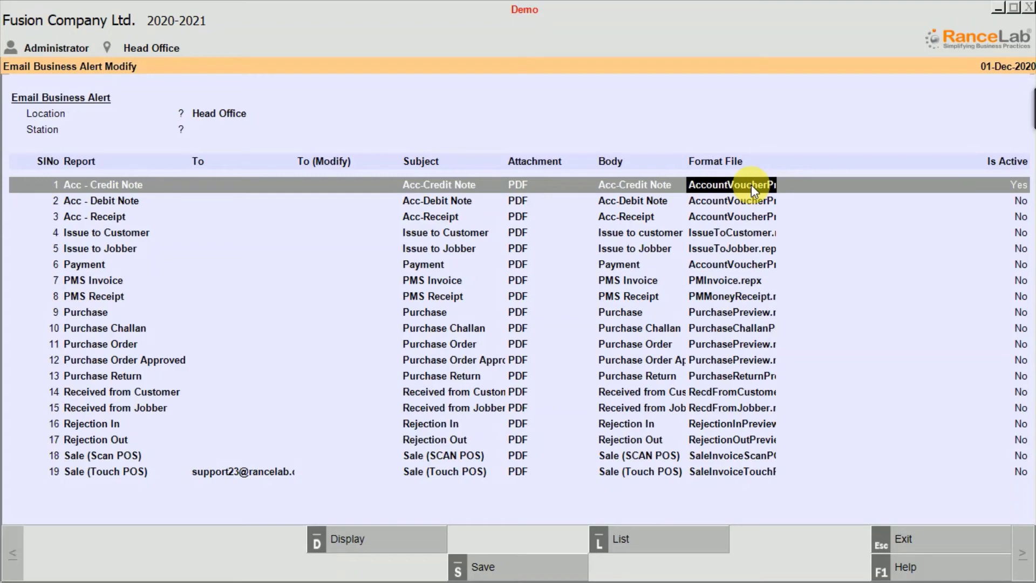
click(751, 184)
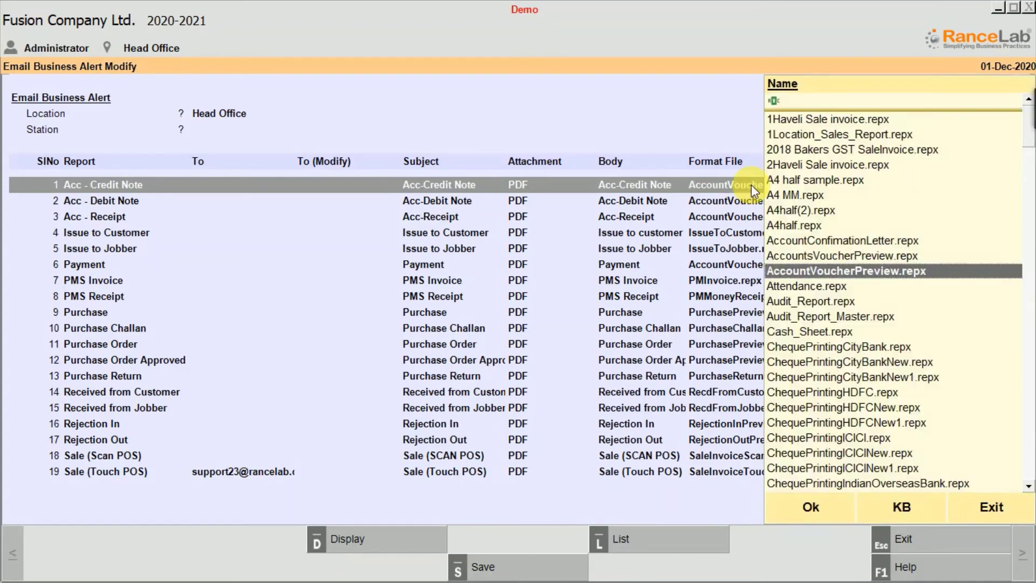
key(Return)
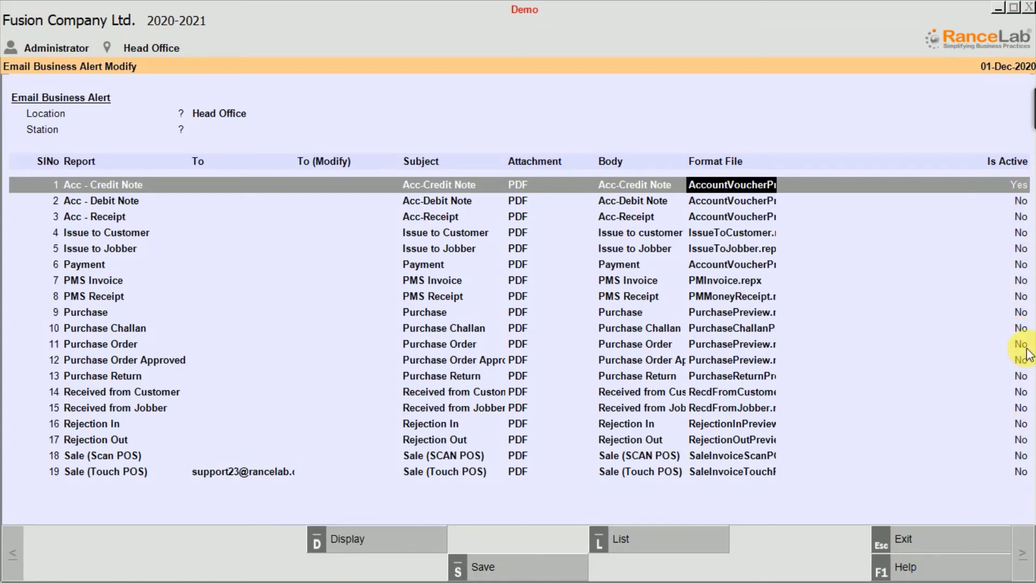
Save the Head Office email business alerts, confirm the entry, and return to the SMS and Email Settings
click(543, 571)
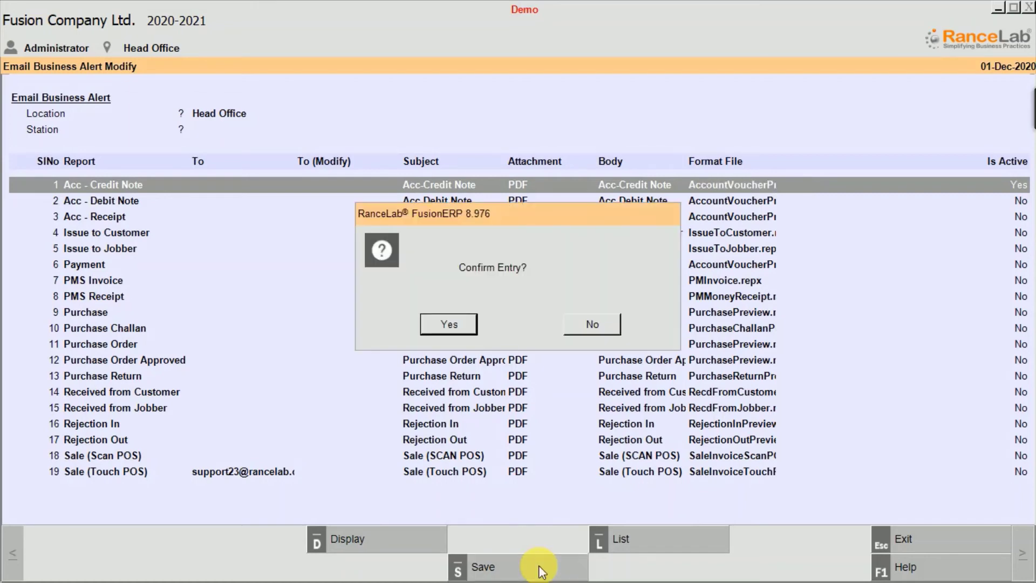
click(461, 330)
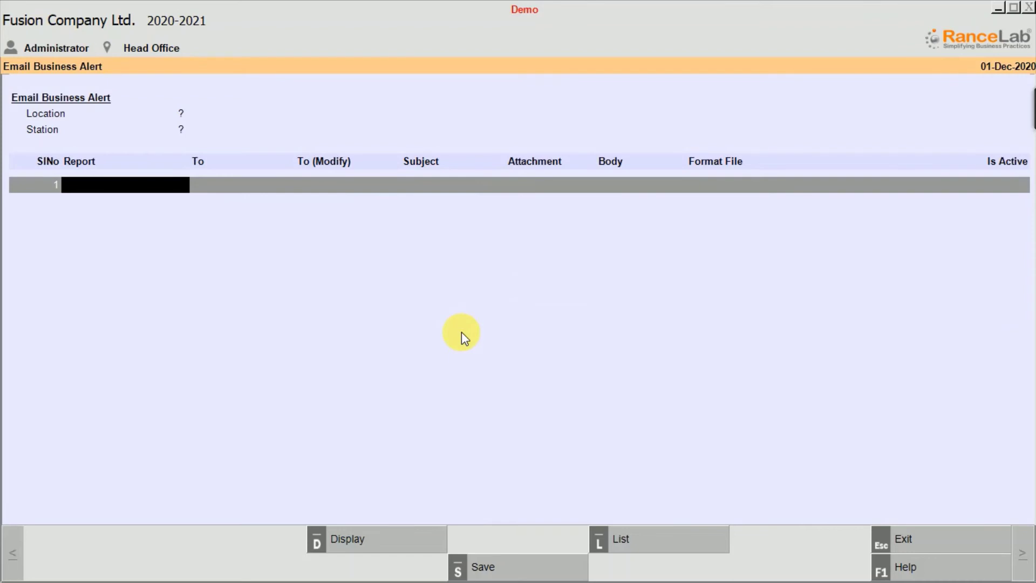
key(Escape)
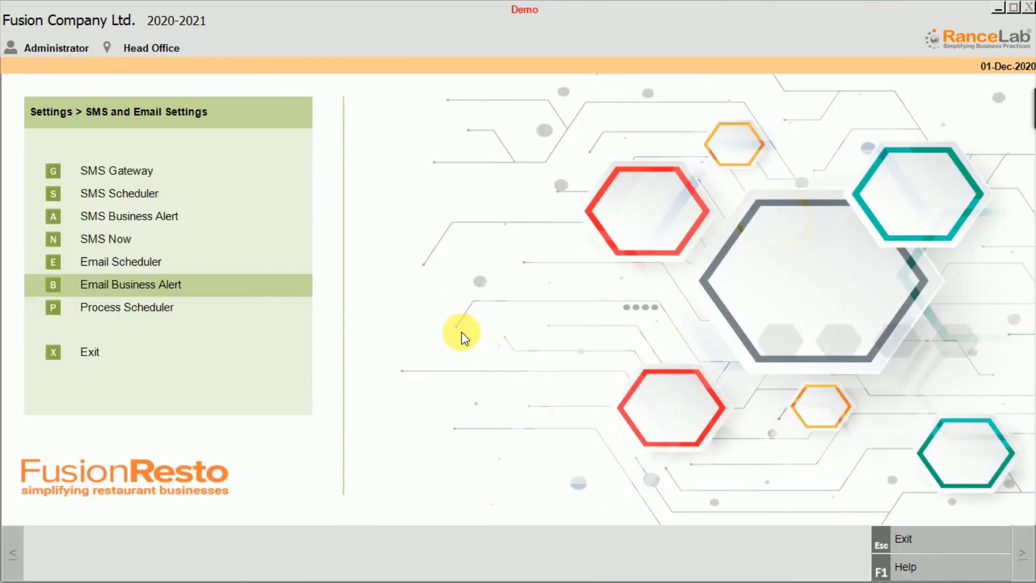
Open SMS Business Alert and load the alerts for the Head Office location
key(Up)
key(Up)
key(Up)
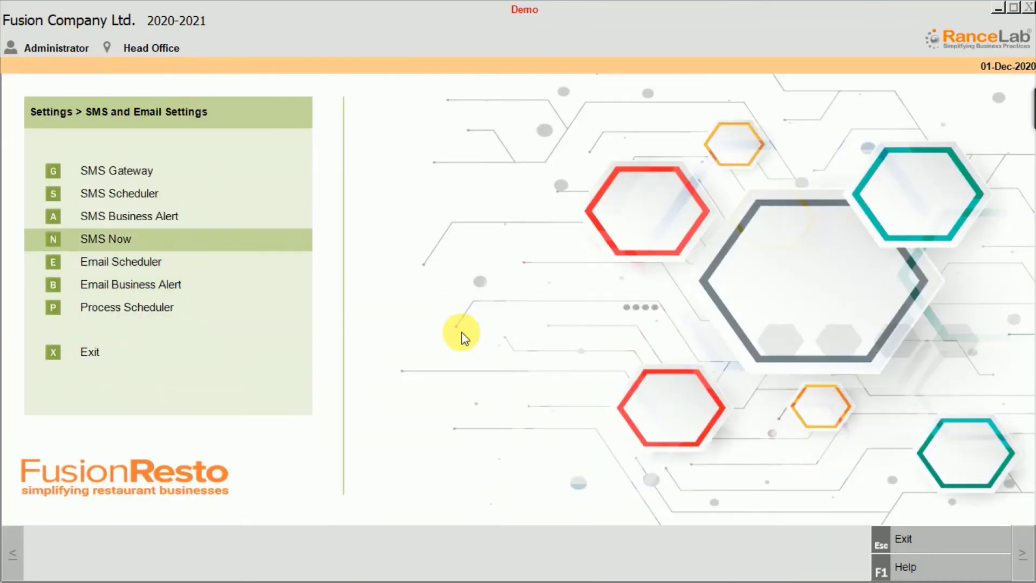
key(Return)
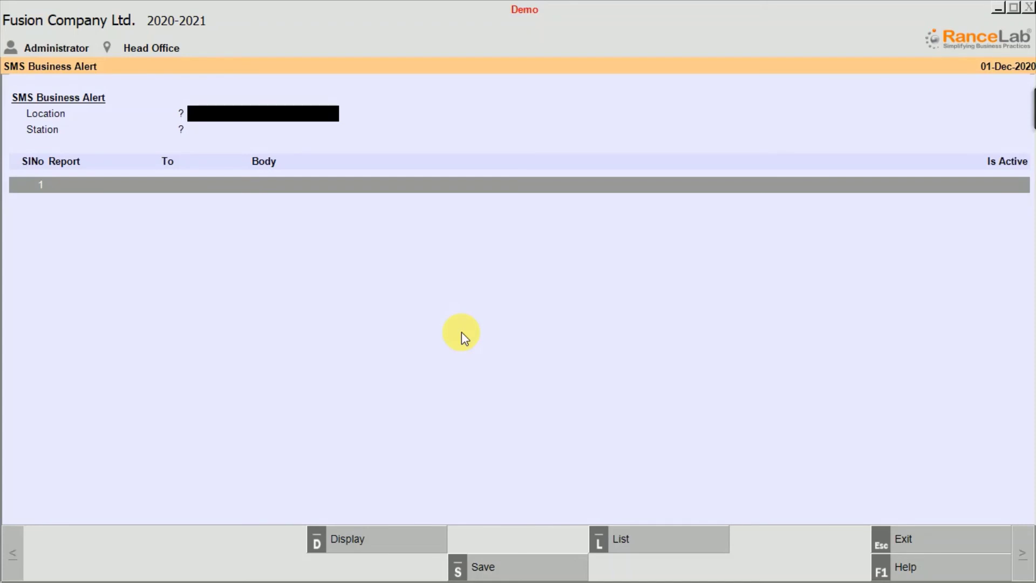
key(Return)
key(Down)
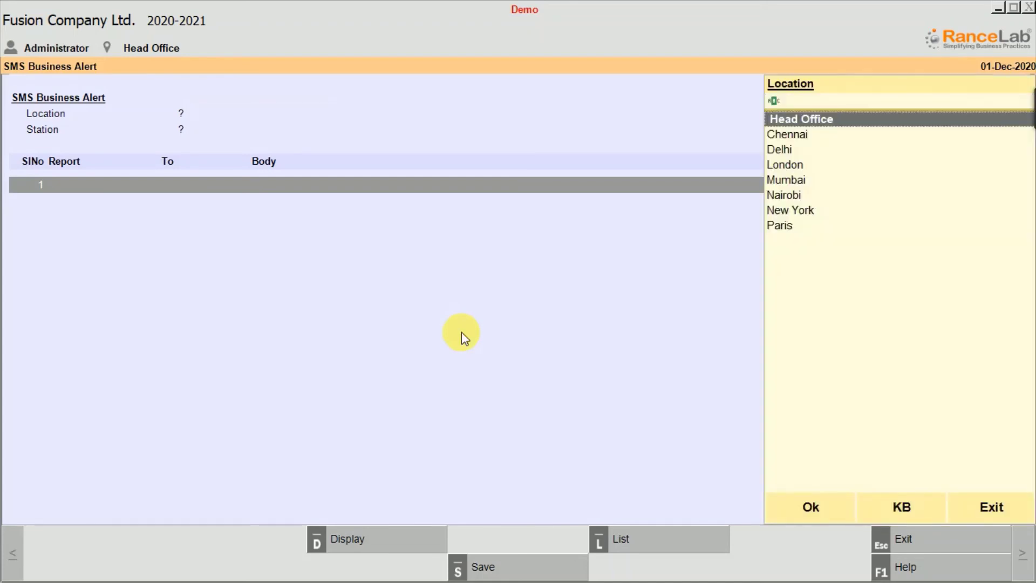
key(Return)
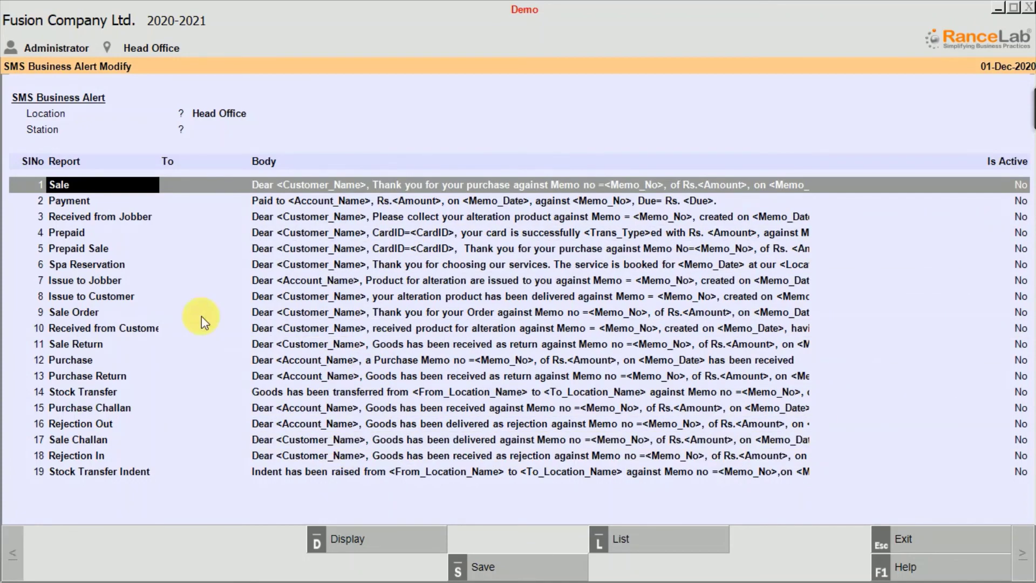
Check the To field of the Sale alert, save the Head Office SMS business alerts, and return to the SMS and Email Settings
click(182, 190)
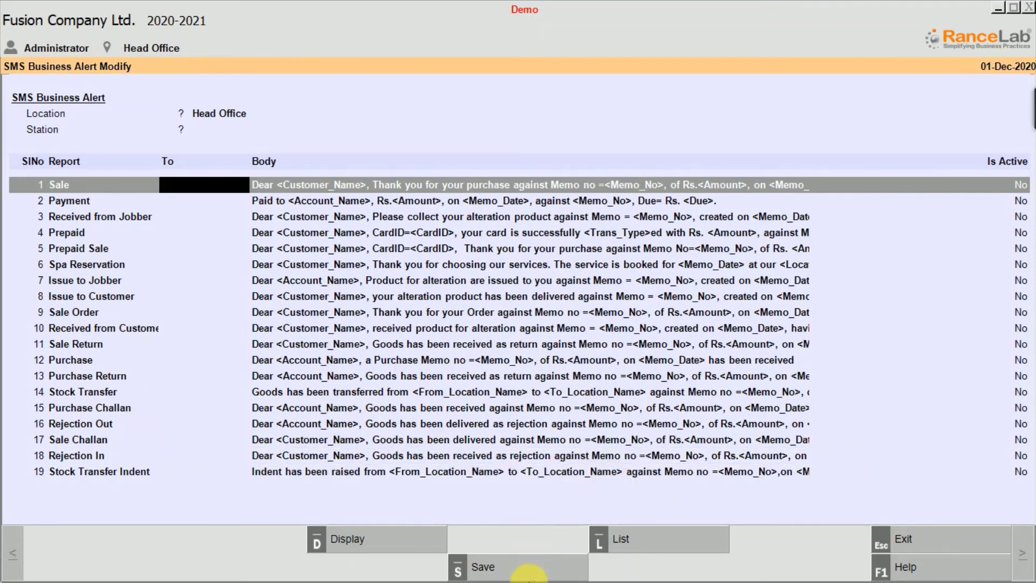
click(514, 574)
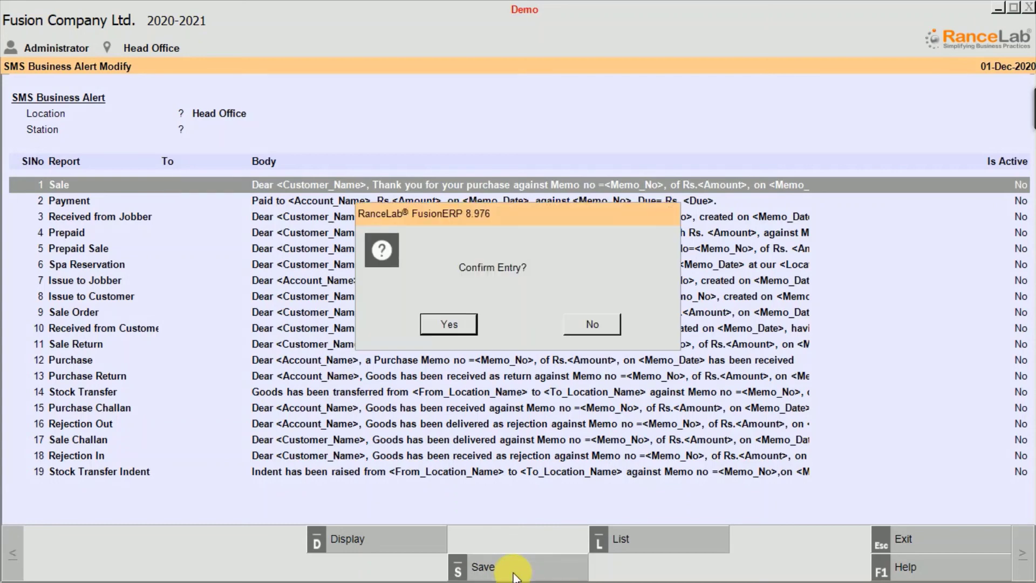
click(467, 323)
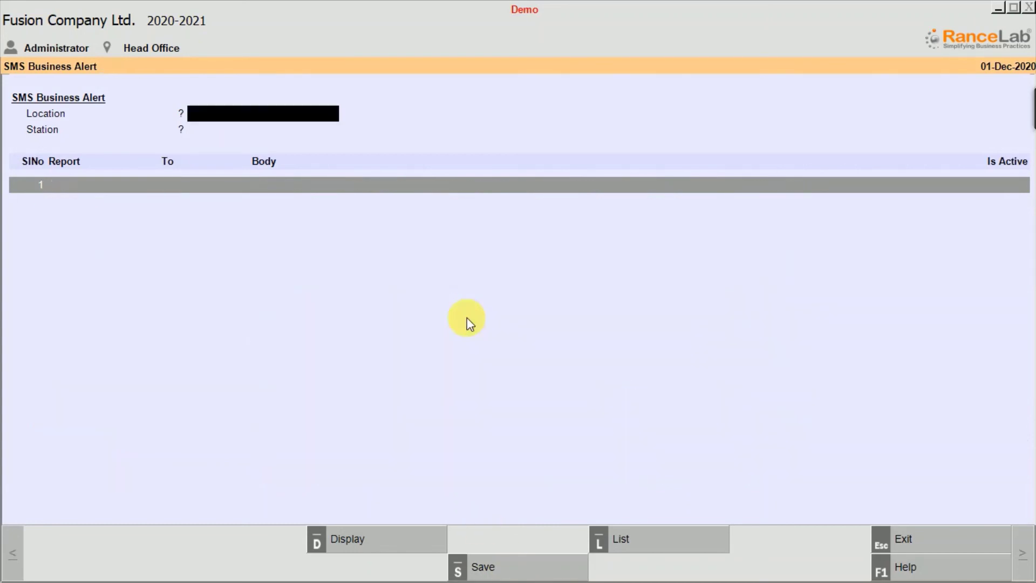
key(Escape)
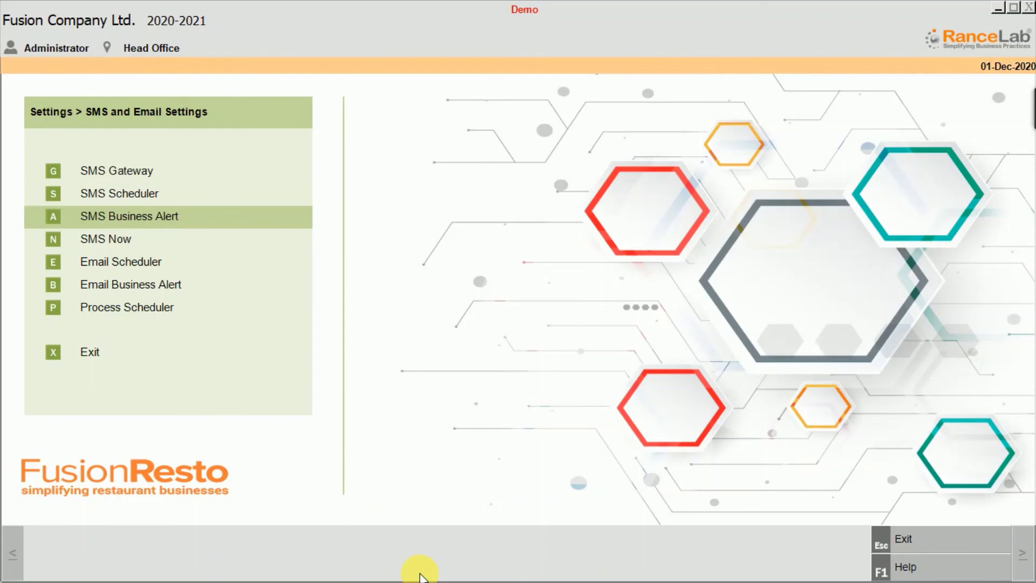
key(Down)
key(Up)
key(Down)
key(Up)
key(Down)
key(Up)
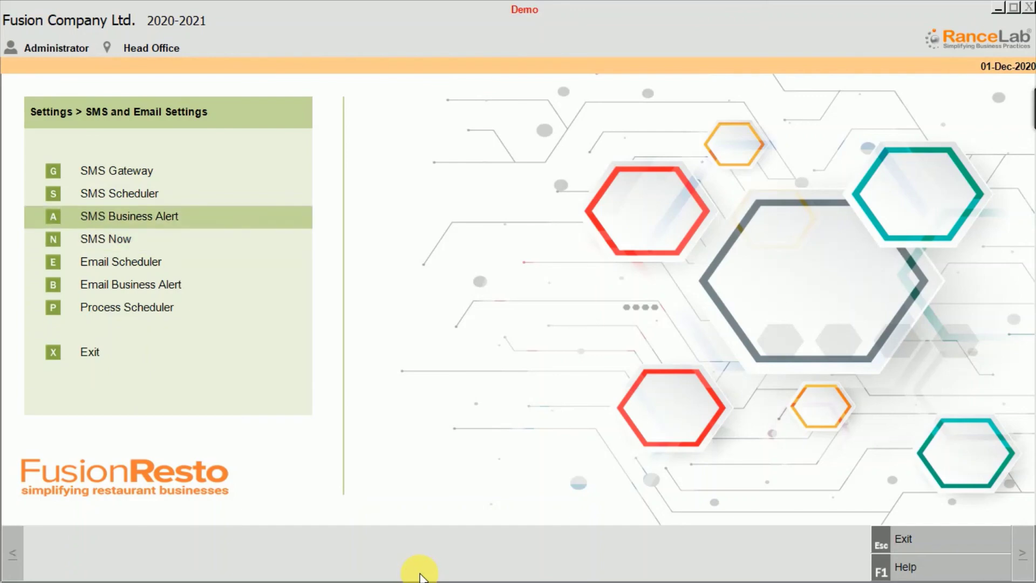